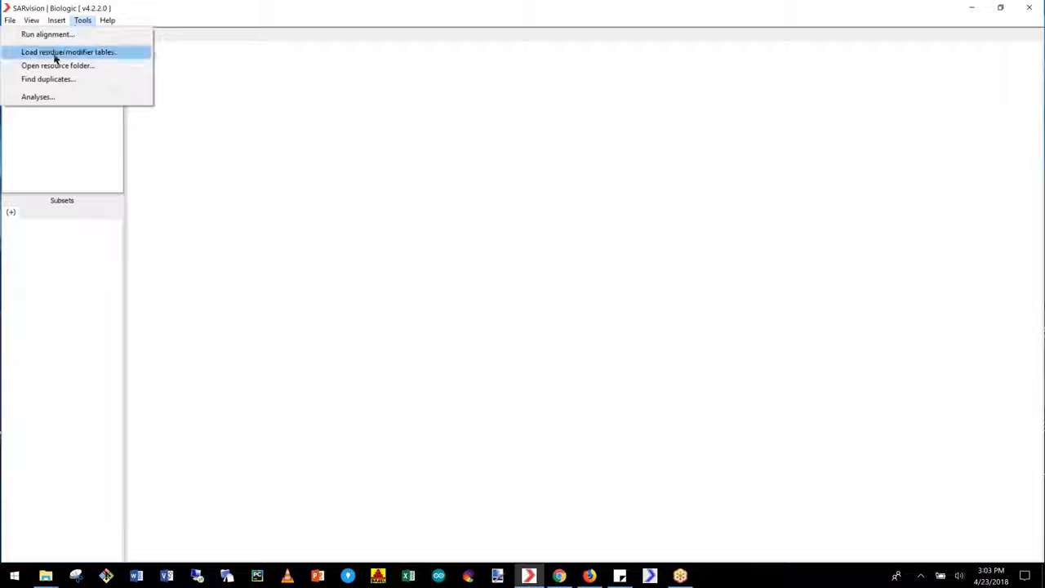
- Open the resource folder to view the supplied sequence datasets and residue tables
click(65, 66)
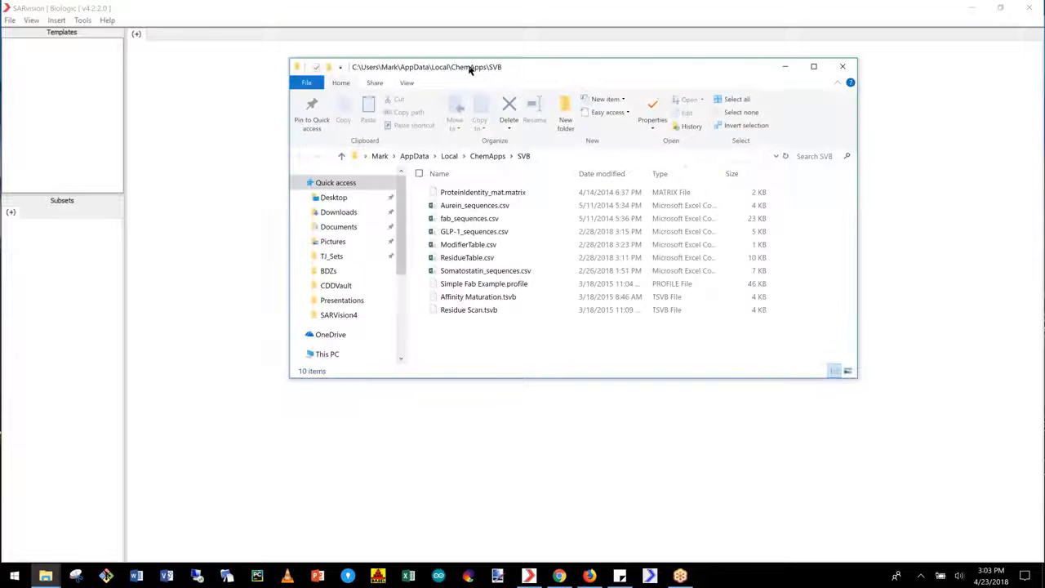
mouse_move(471, 70)
mouse_down()
mouse_move(497, 75)
mouse_move(467, 73)
mouse_up()
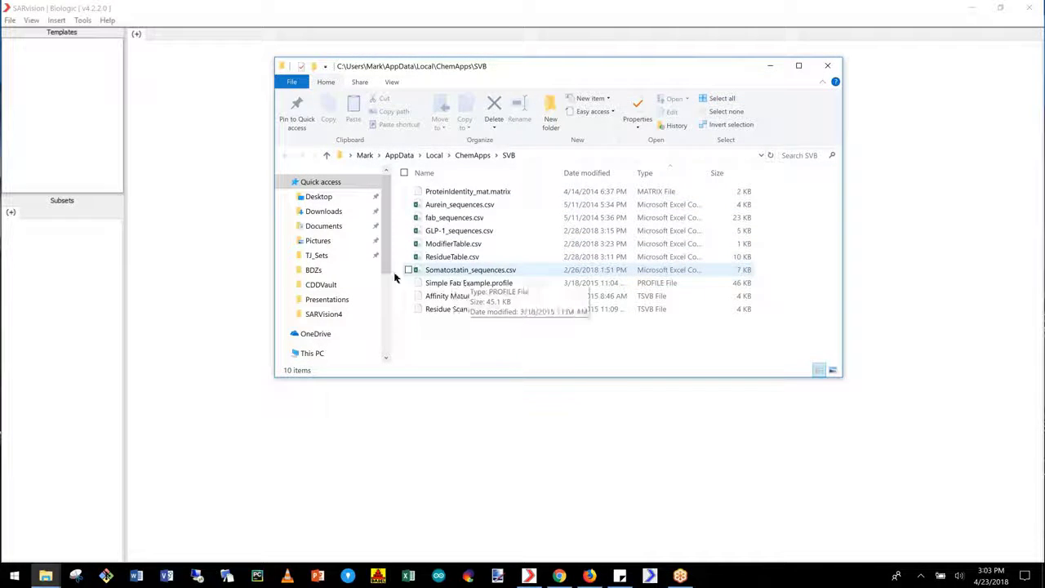
- Choose Somatostatin_sequences.csv from the SVB resource folder for sequence import
click(9, 22)
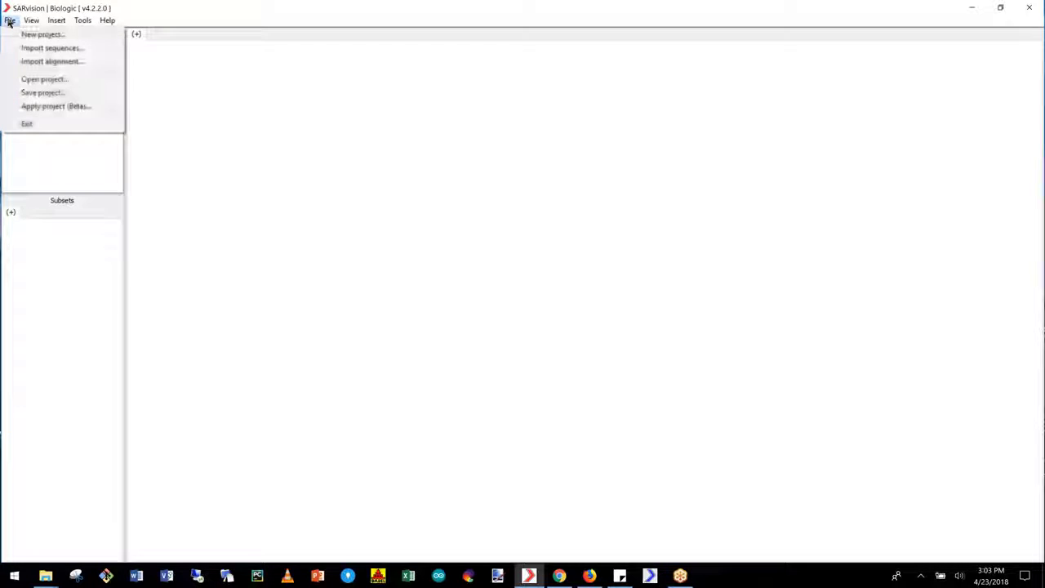
click(45, 49)
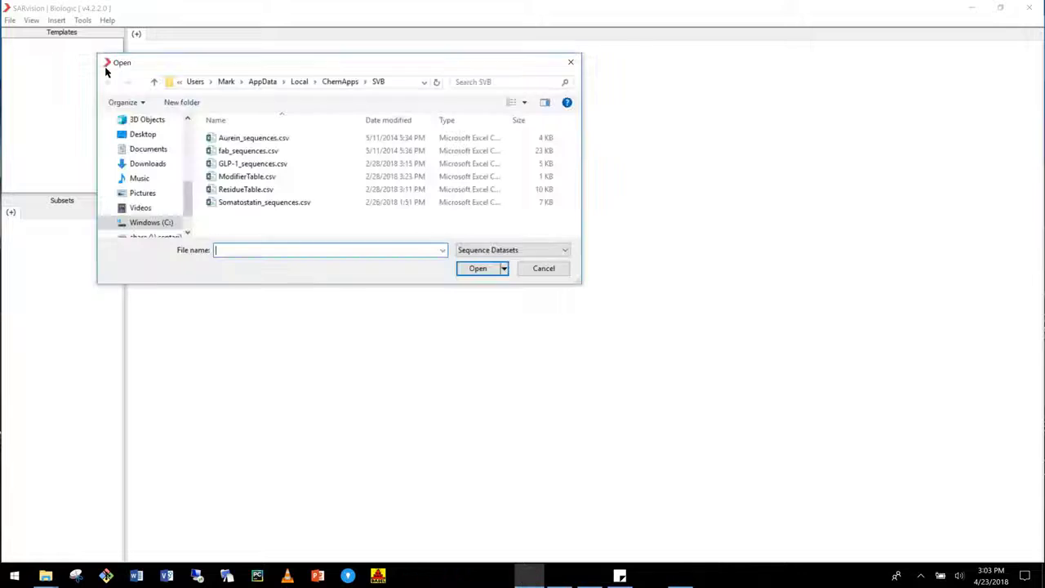
click(394, 82)
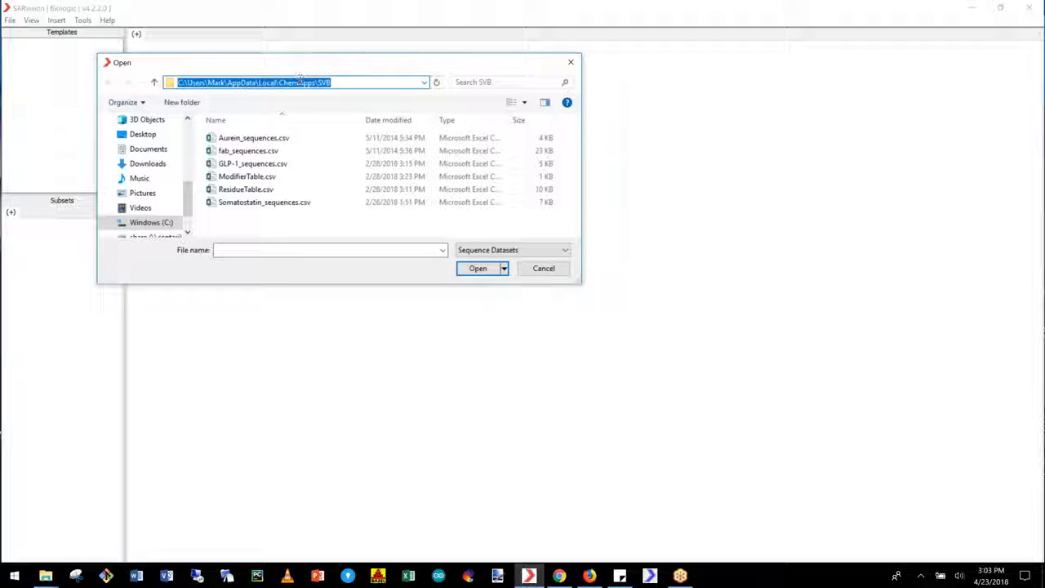
click(356, 83)
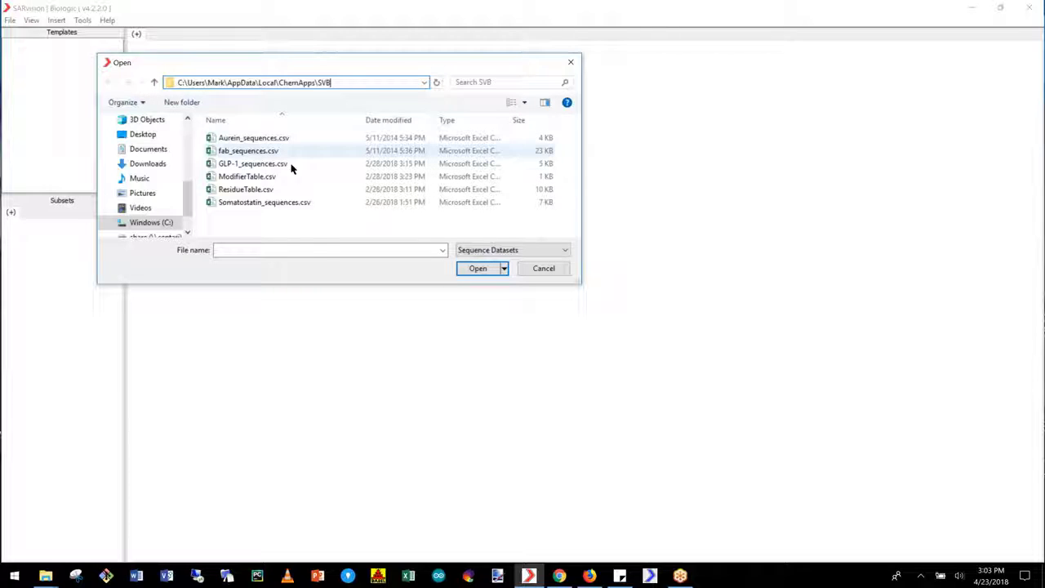
click(296, 205)
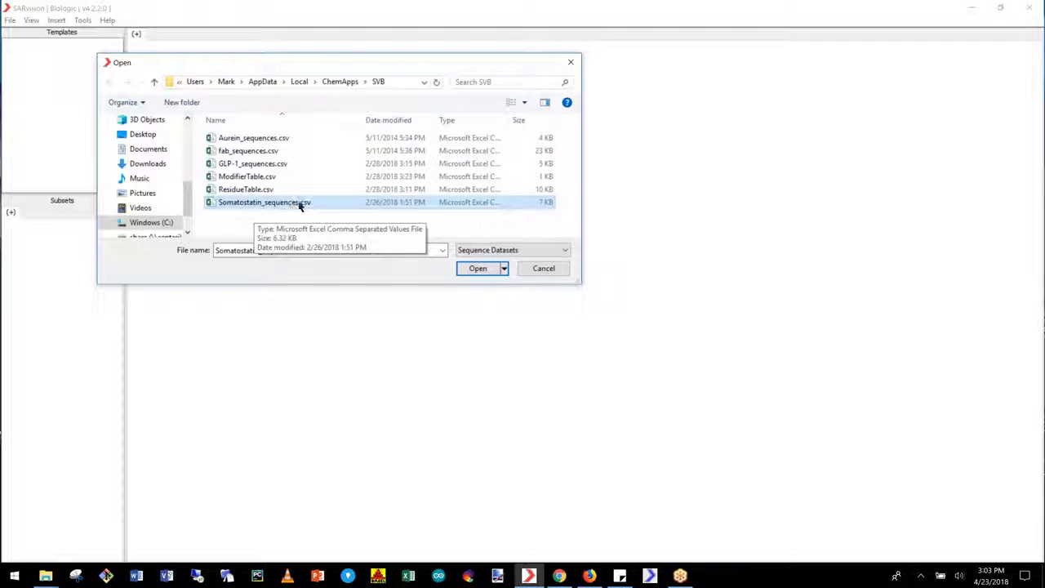
click(478, 268)
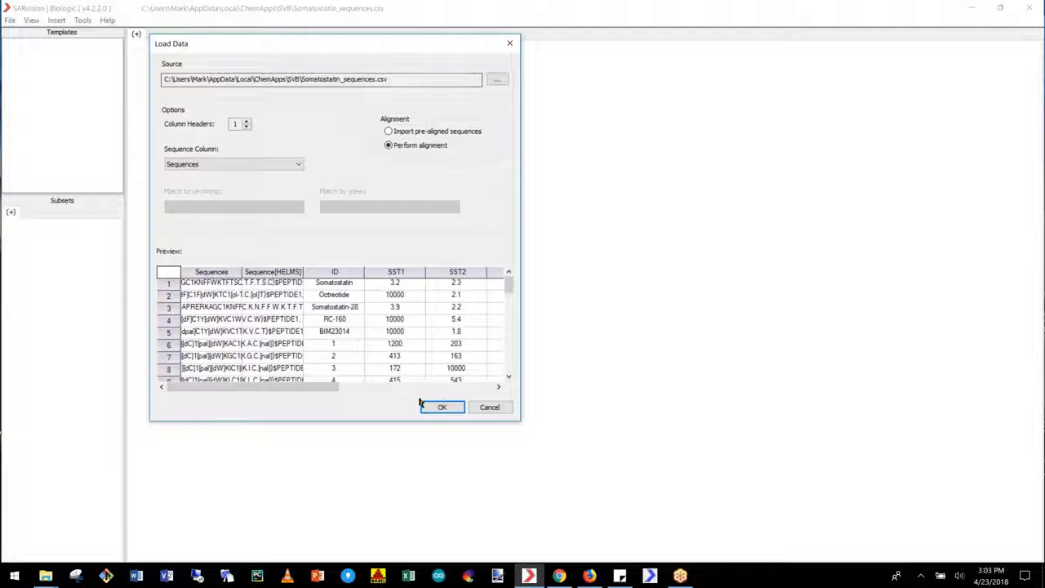
- Try Sequence[HELMS] as the sequence column, returning the selection to Sequences
drag(294, 387, 270, 393)
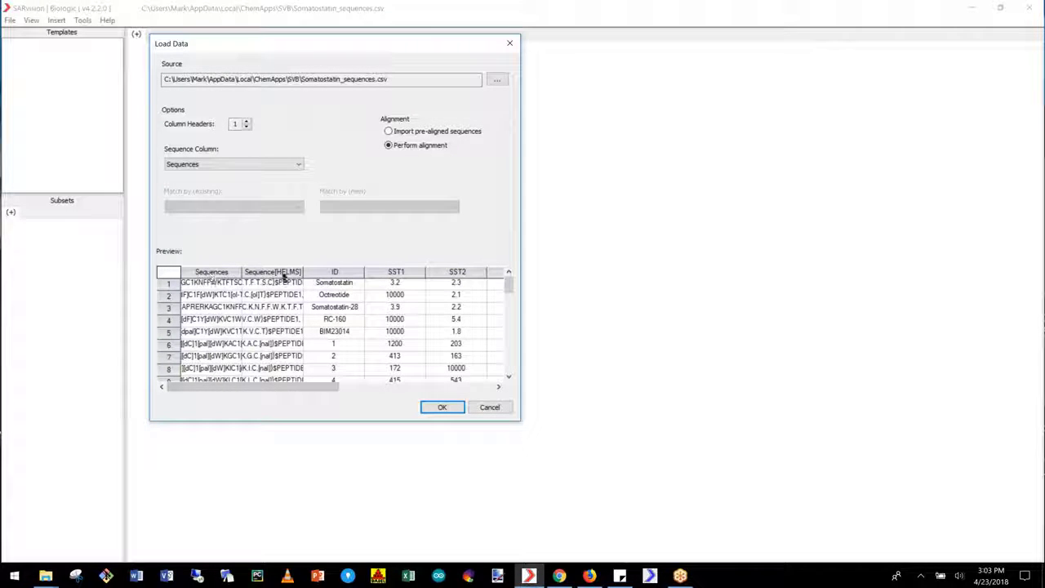
click(298, 164)
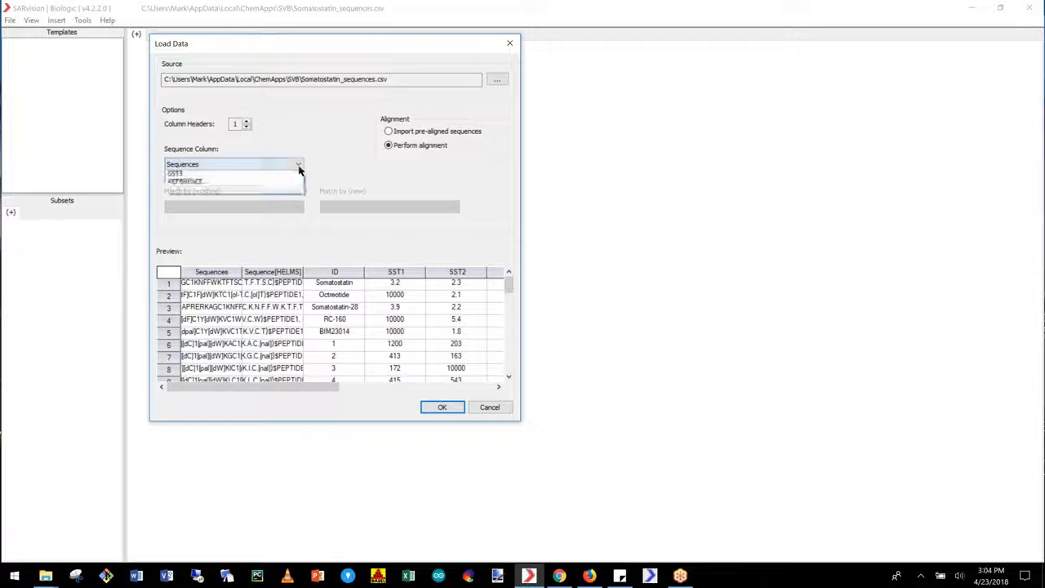
click(286, 178)
click(282, 164)
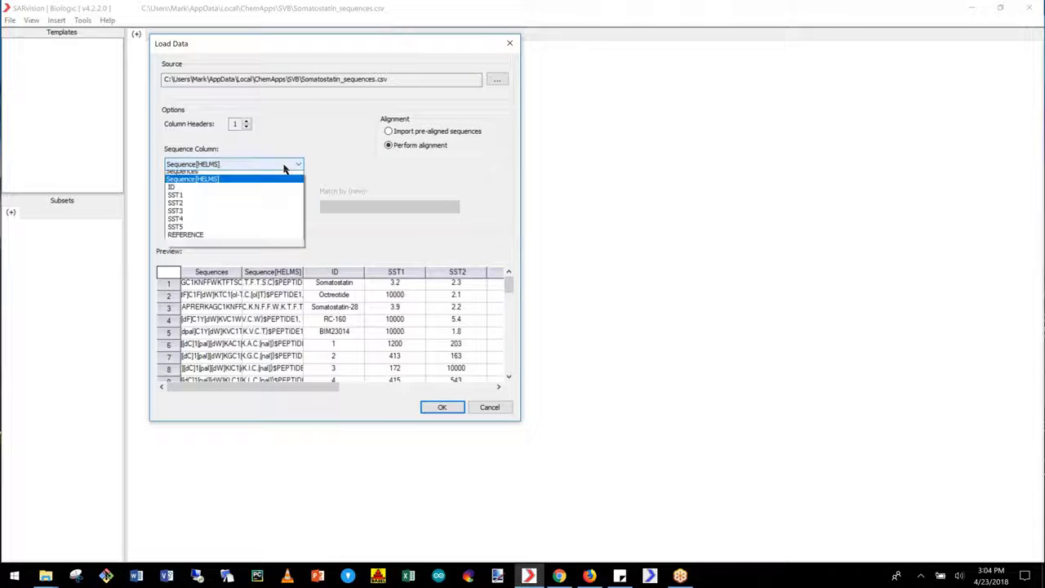
click(272, 175)
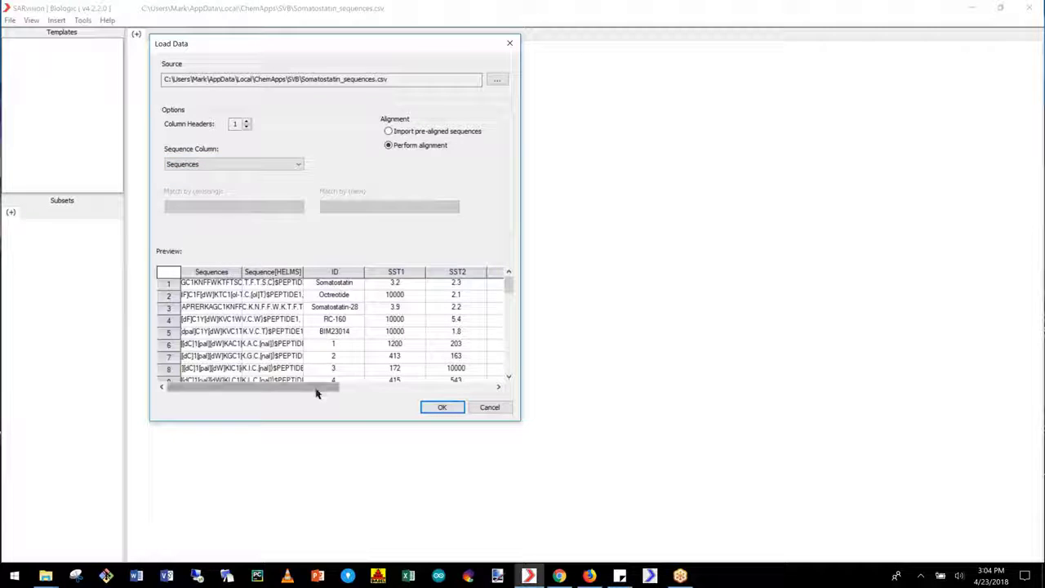
- Check the SST activity and reference columns in the preview and load the data with Perform alignment enabled
drag(318, 389, 479, 384)
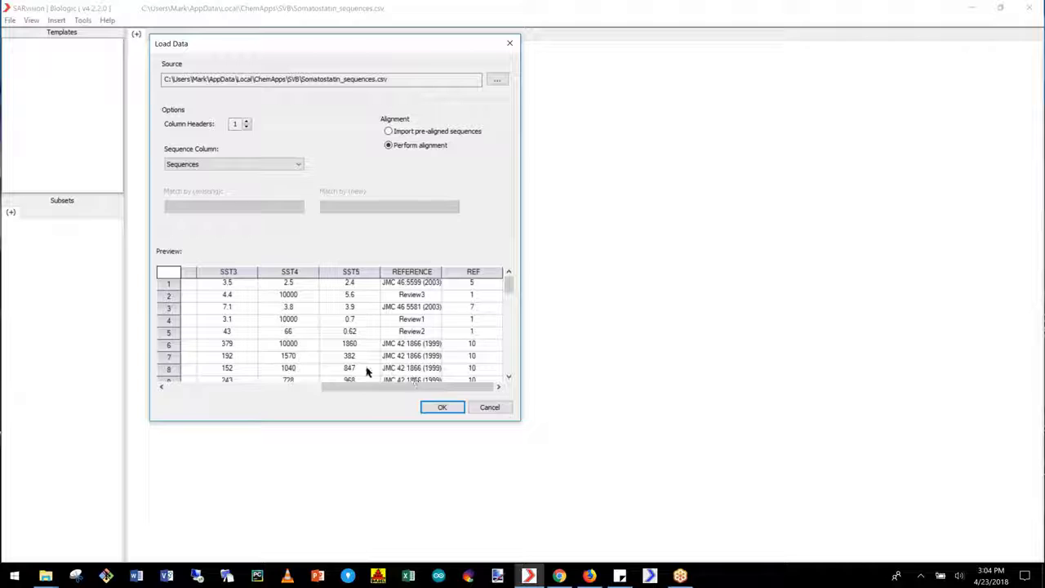
drag(369, 386, 312, 380)
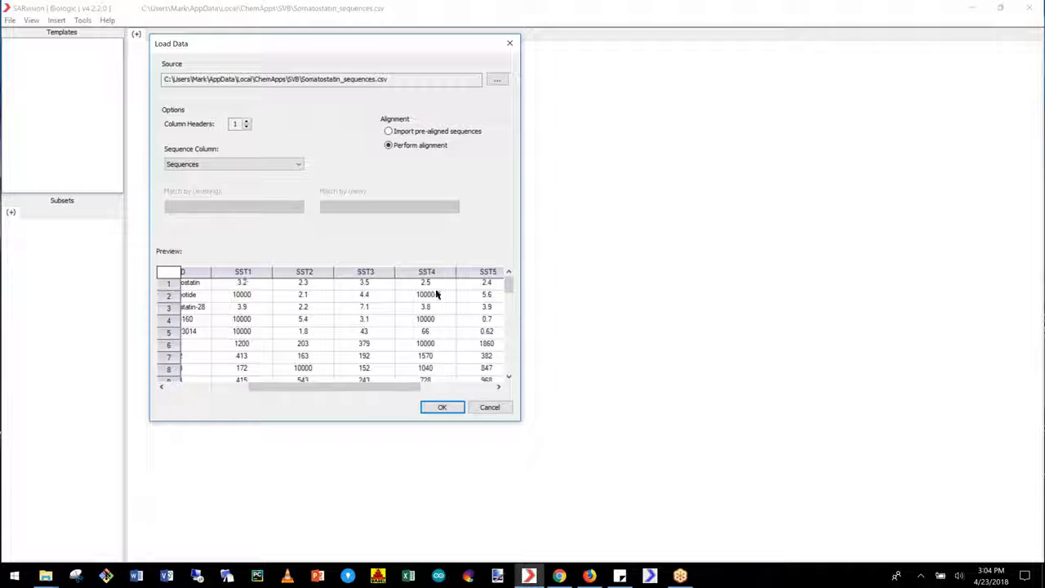
drag(331, 387, 444, 381)
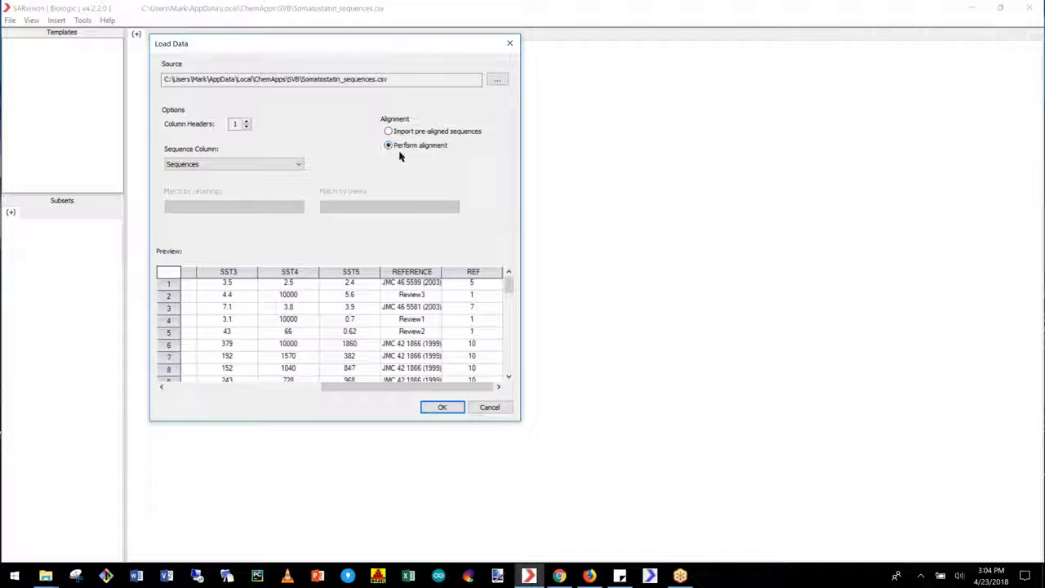
click(441, 408)
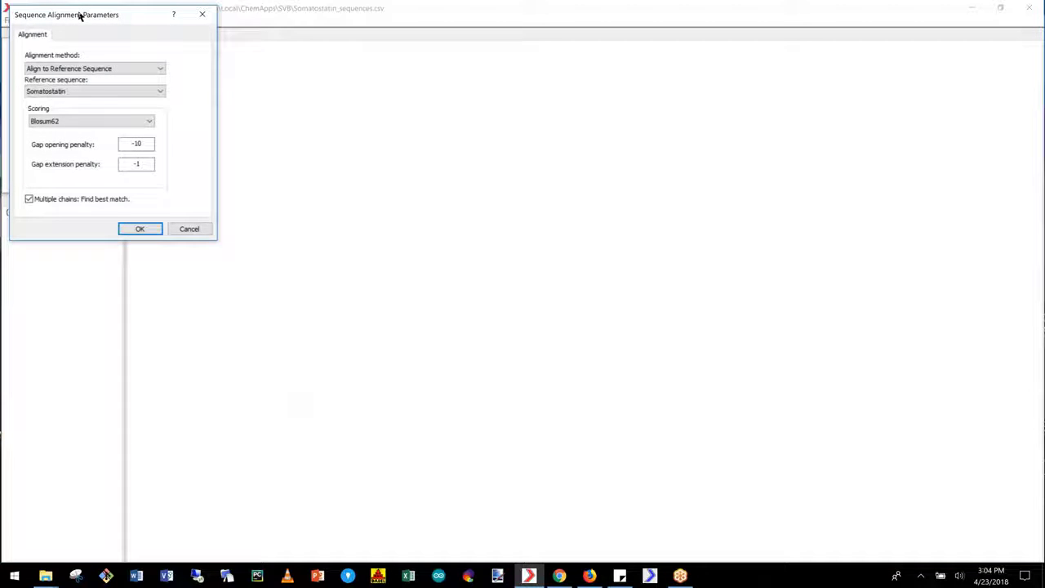
- Align the sequences using the Multi-Align (Clustal: <1000 sequences) method with Somatostatin-28 as the reference sequence
drag(178, 50, 329, 88)
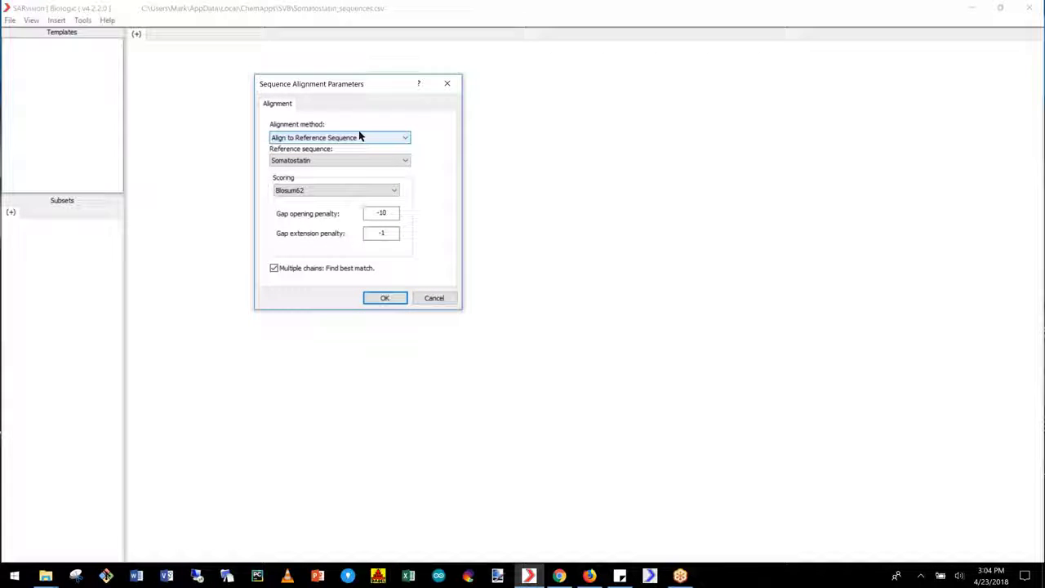
click(301, 140)
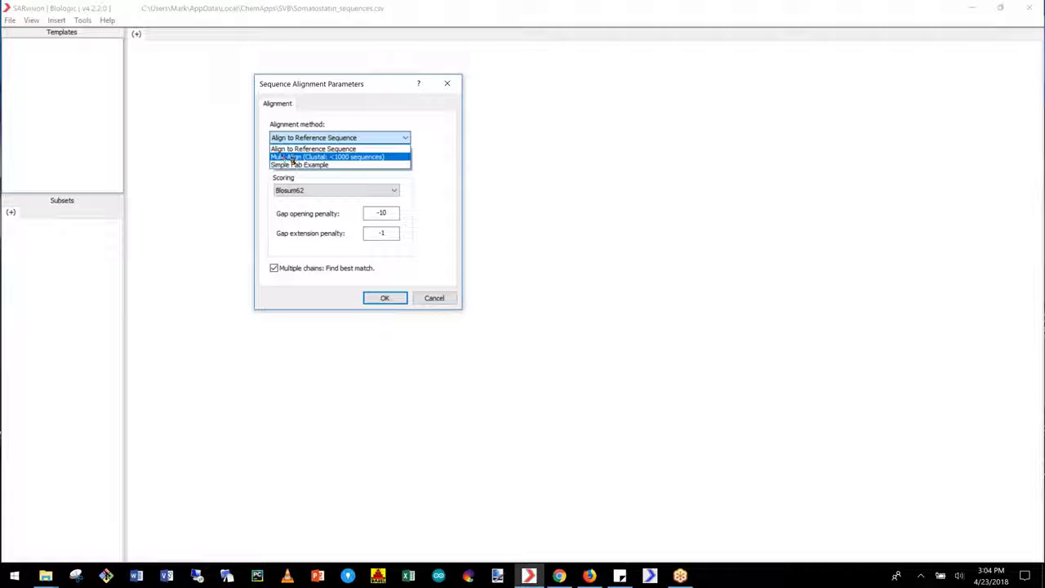
click(324, 156)
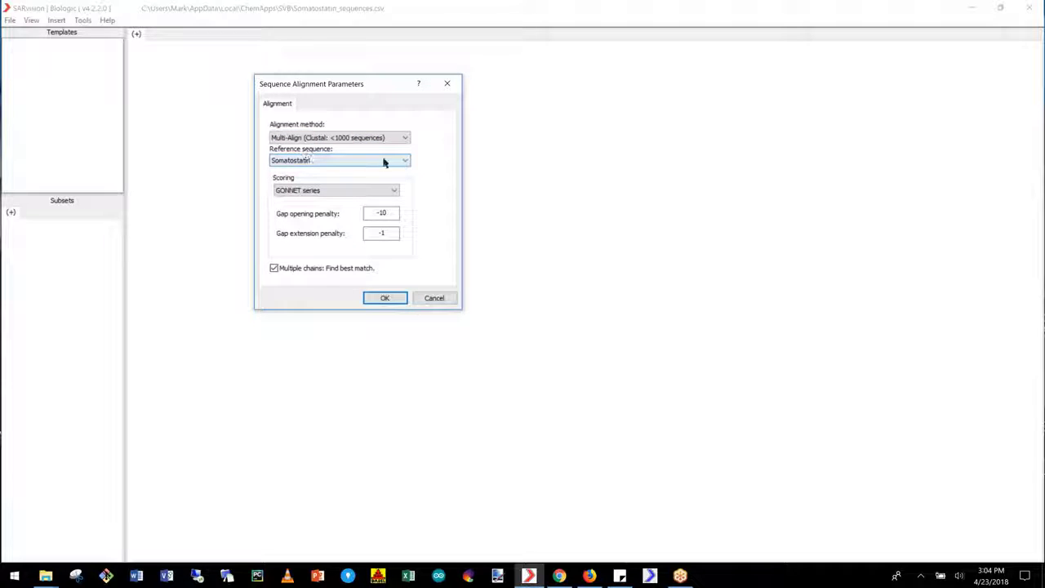
click(384, 162)
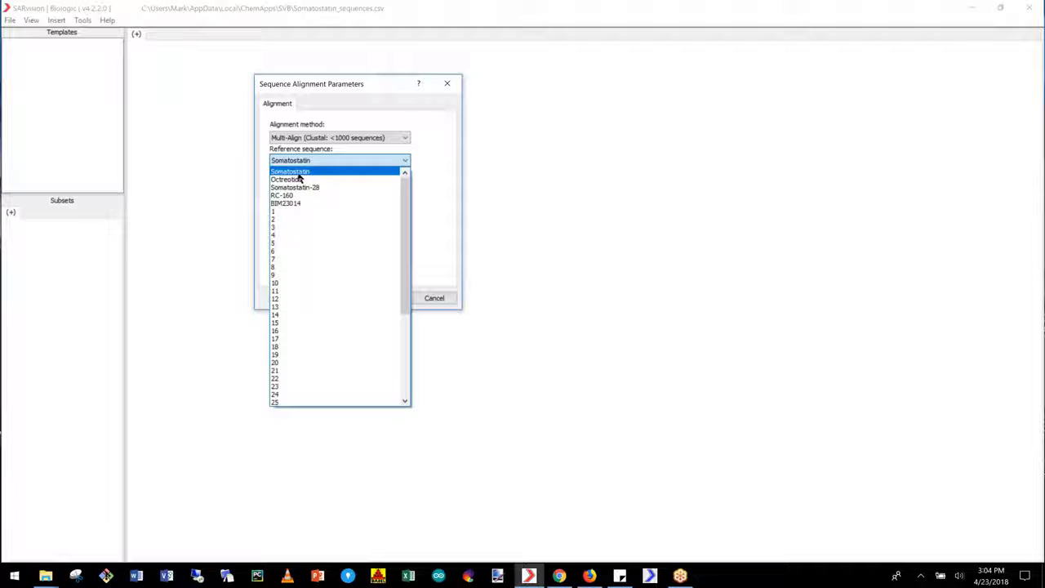
scroll(315, 273, down, 6)
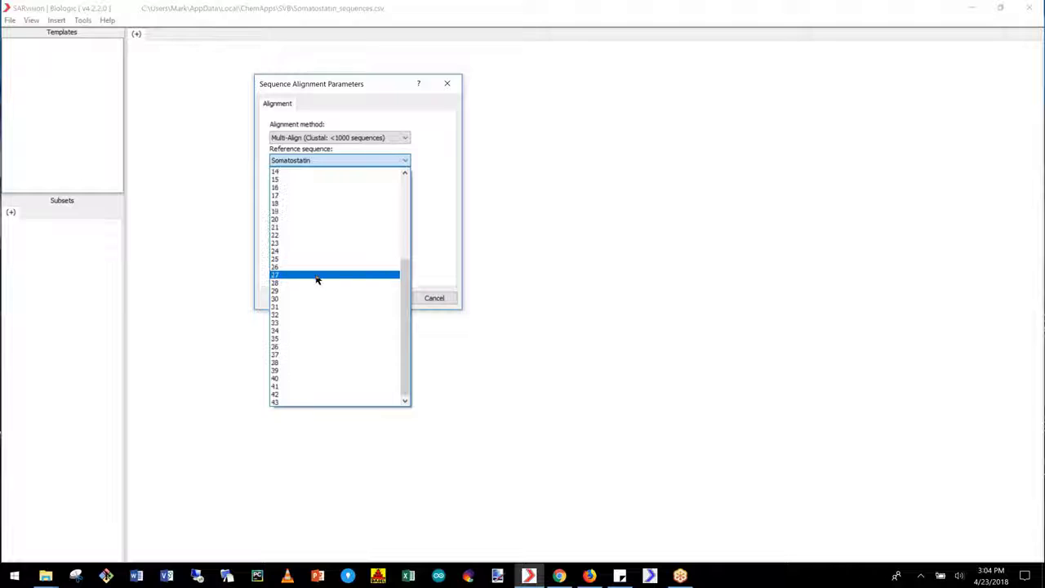
scroll(317, 266, up, 6)
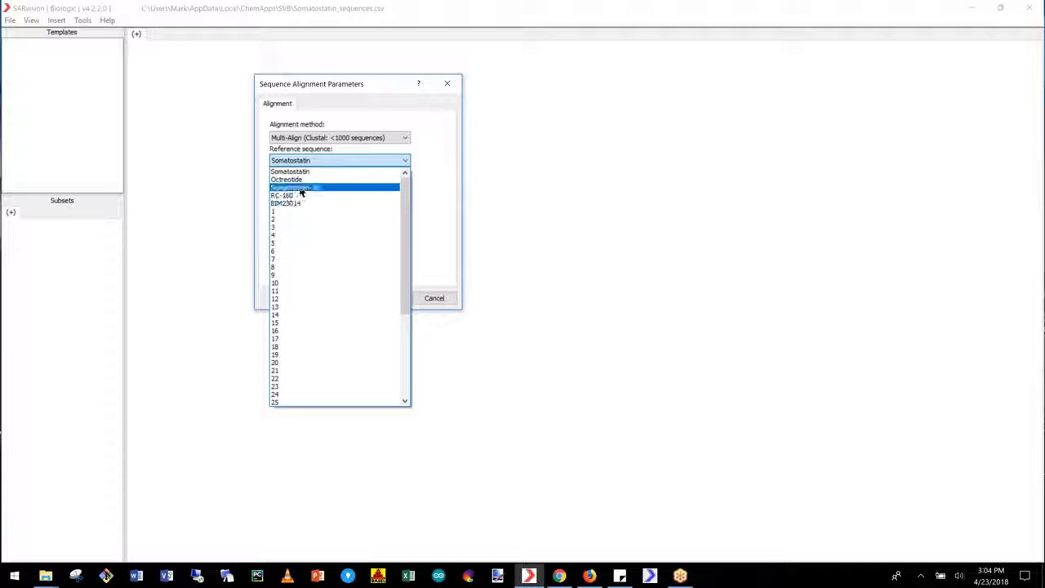
click(301, 190)
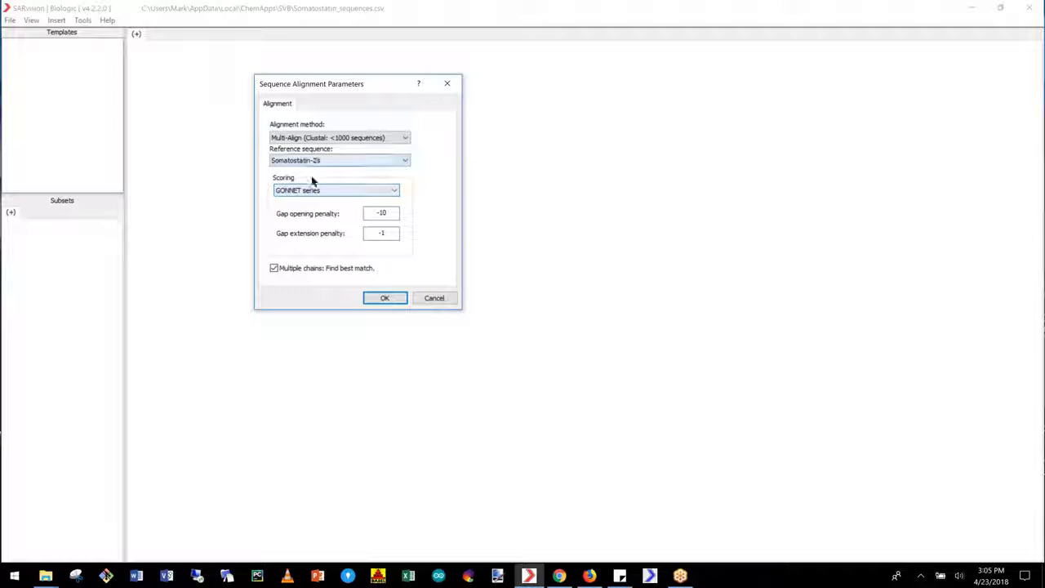
click(386, 299)
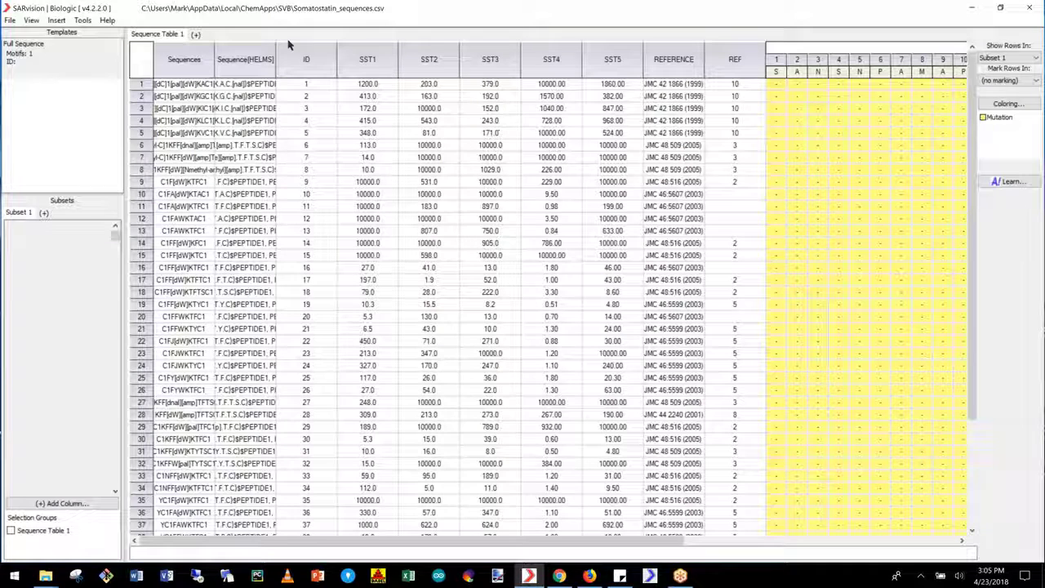
- Widen the Sequences column to fit its full contents
click(209, 59)
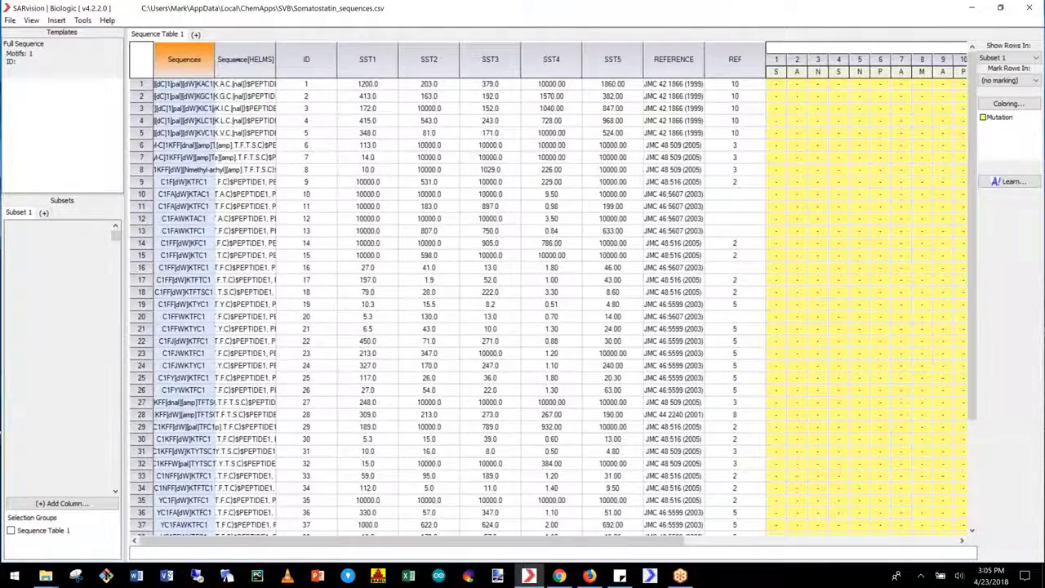
double_click(214, 59)
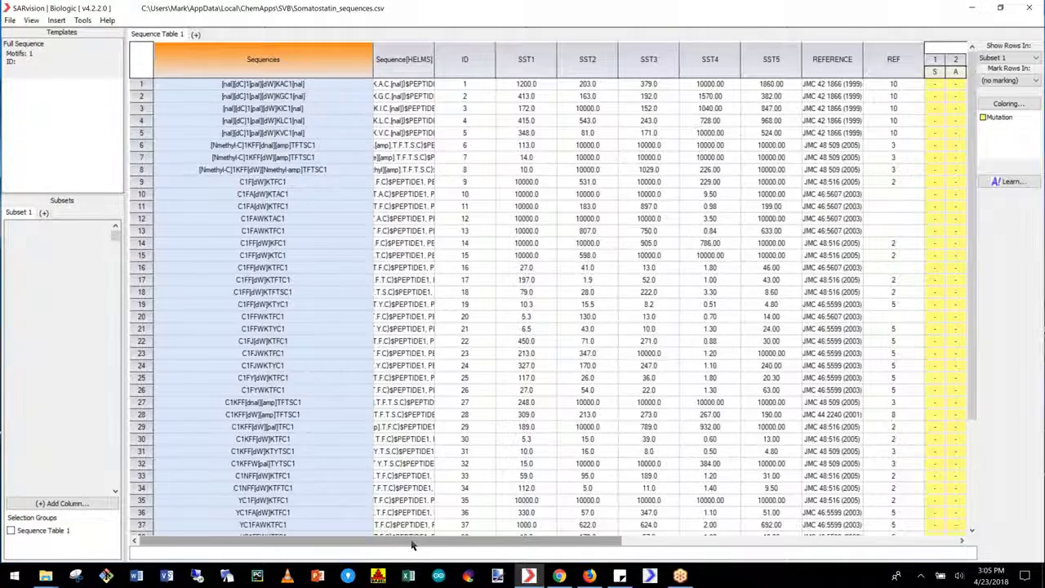
- Examine the aligned residue positions and highlighted mutations across the sequence table, along with the original data columns
drag(421, 540, 714, 532)
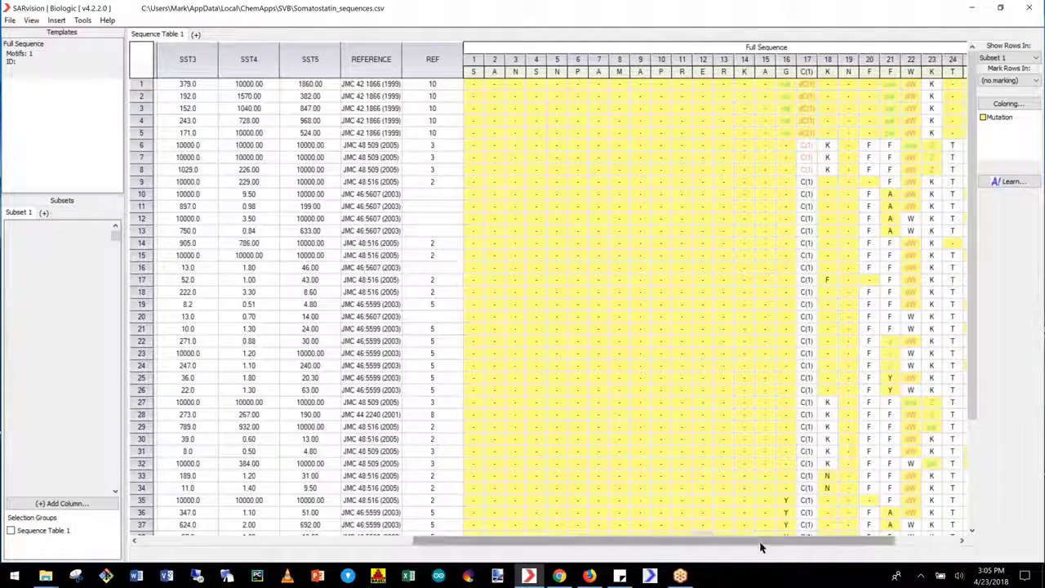
drag(761, 545, 849, 133)
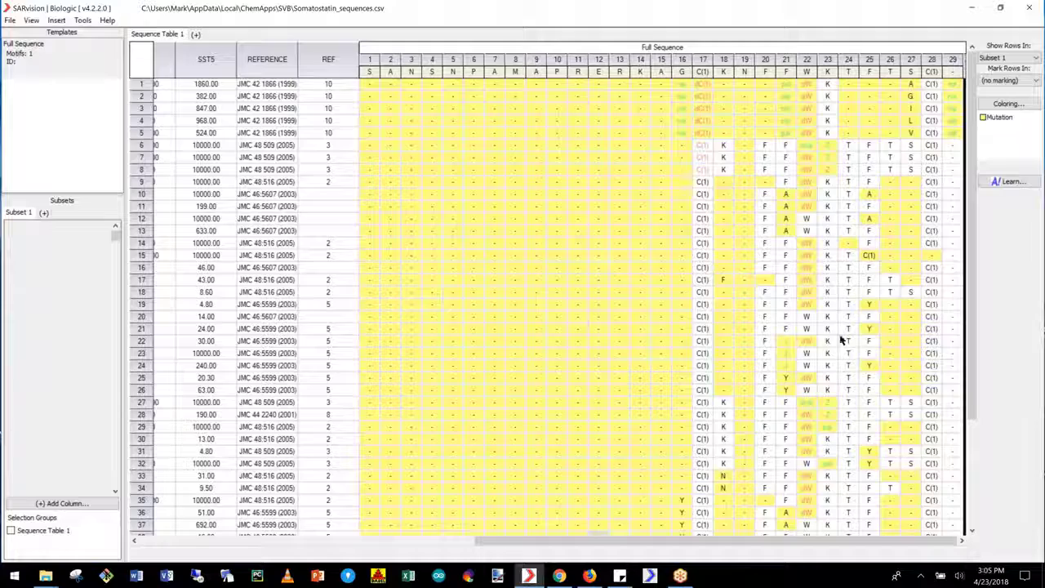
drag(974, 120, 952, 222)
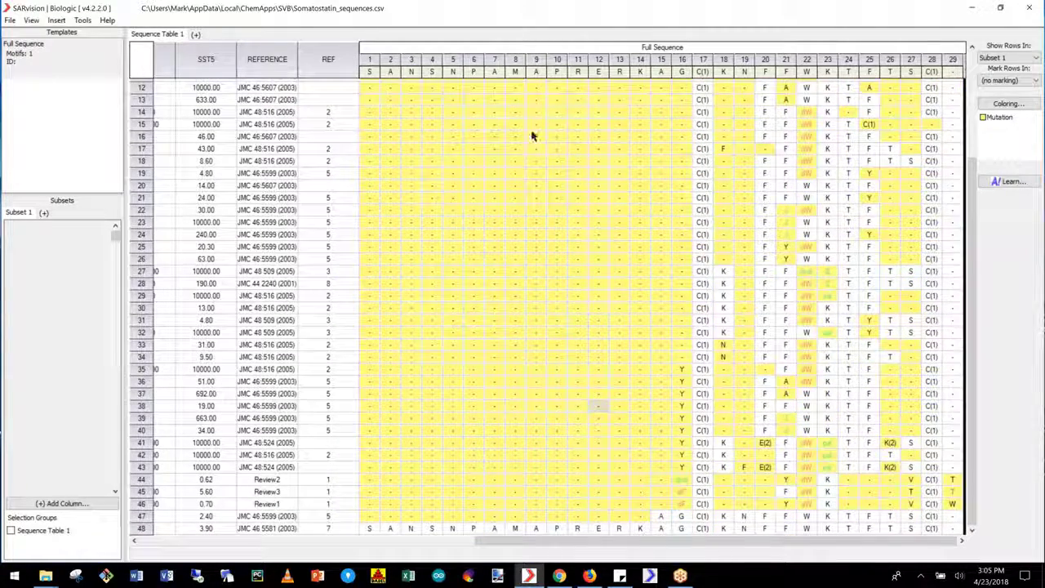
drag(705, 539, 398, 517)
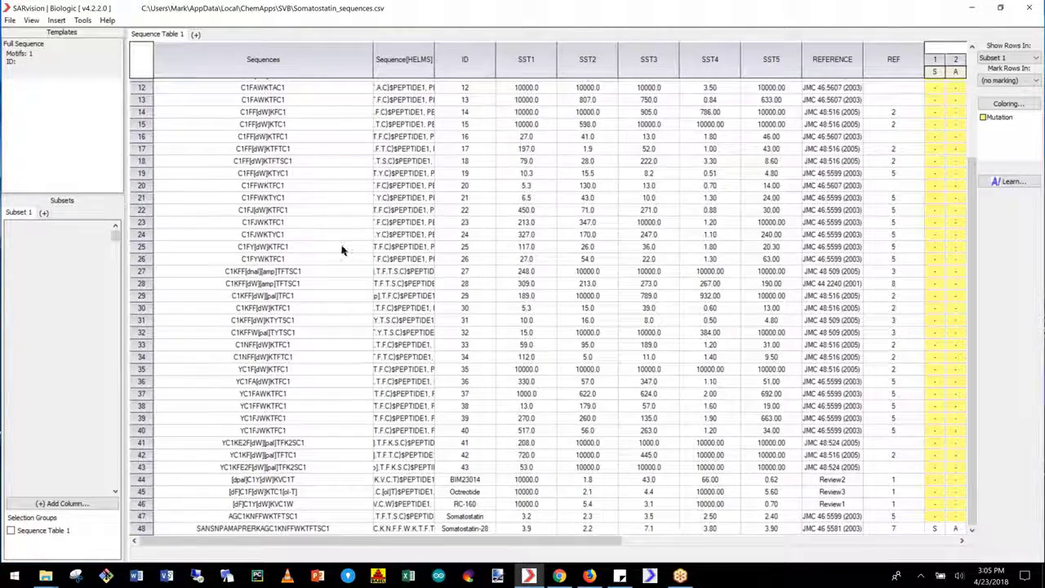
drag(534, 541, 870, 540)
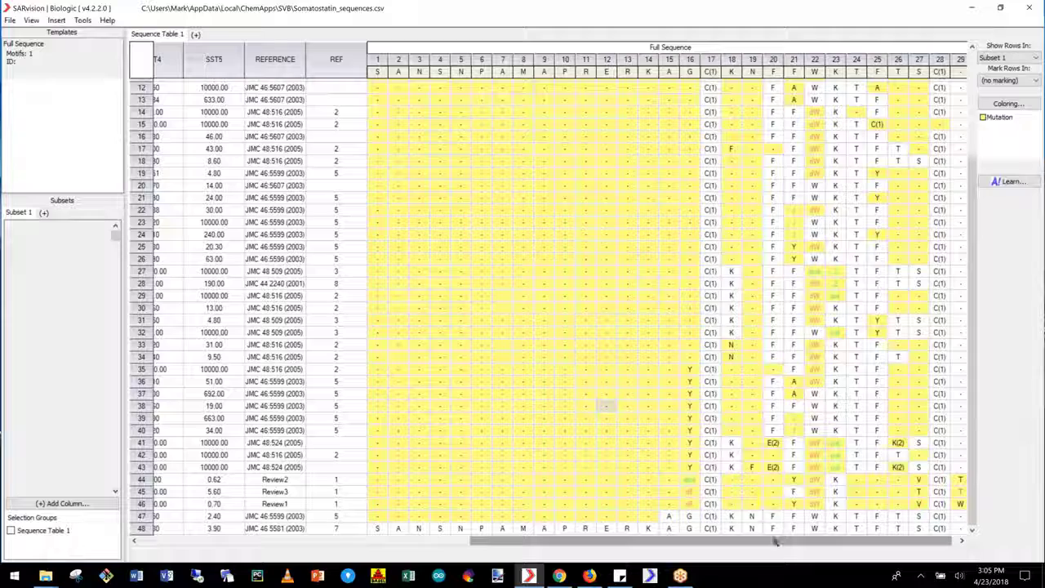
drag(776, 542, 445, 543)
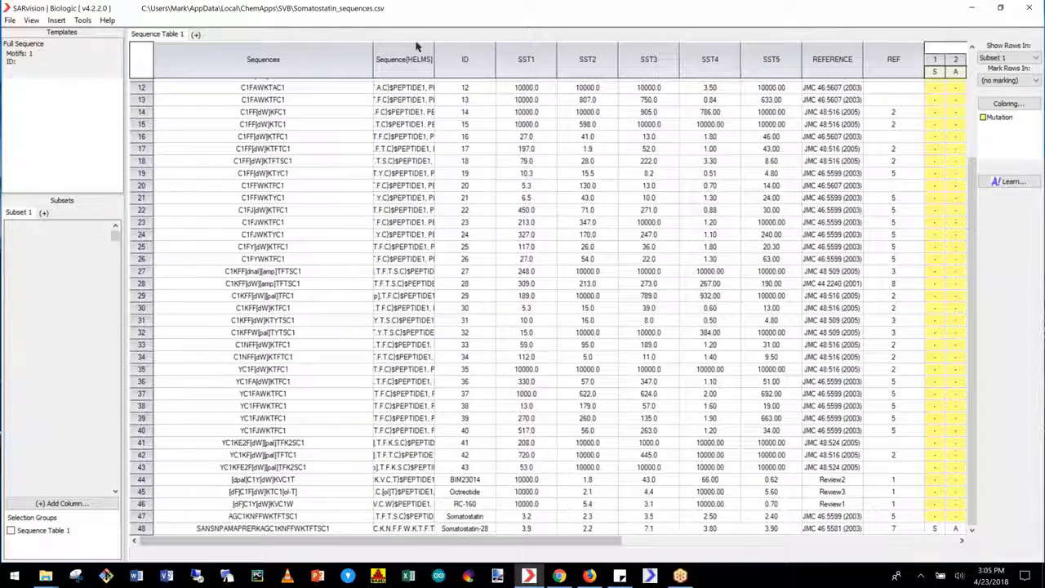
- Hide the Sequences, Sequence[HELMS], REFERENCE and REF columns in the column display settings of Sequence Table 1
right_click(165, 36)
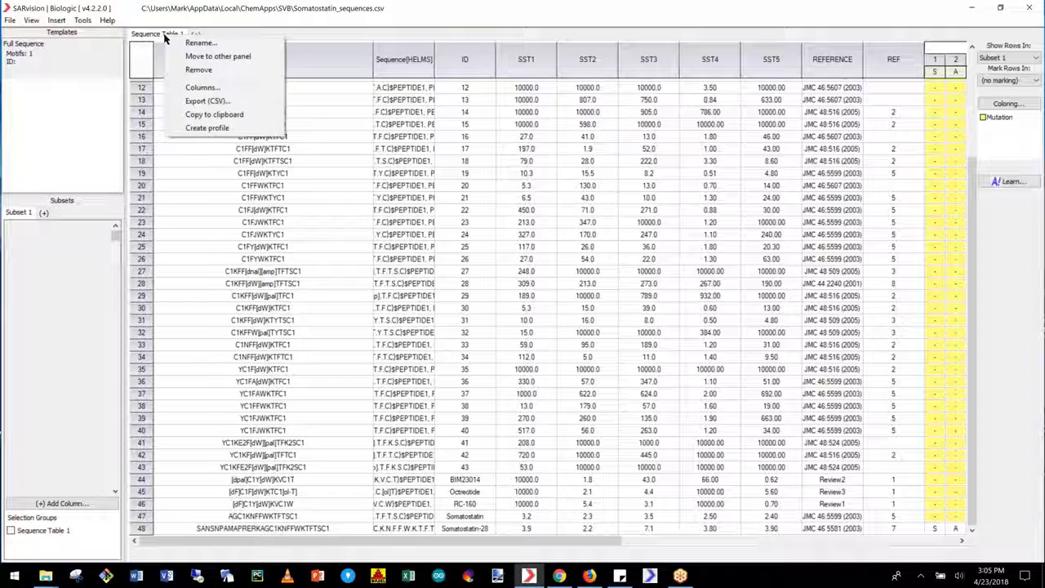
click(213, 87)
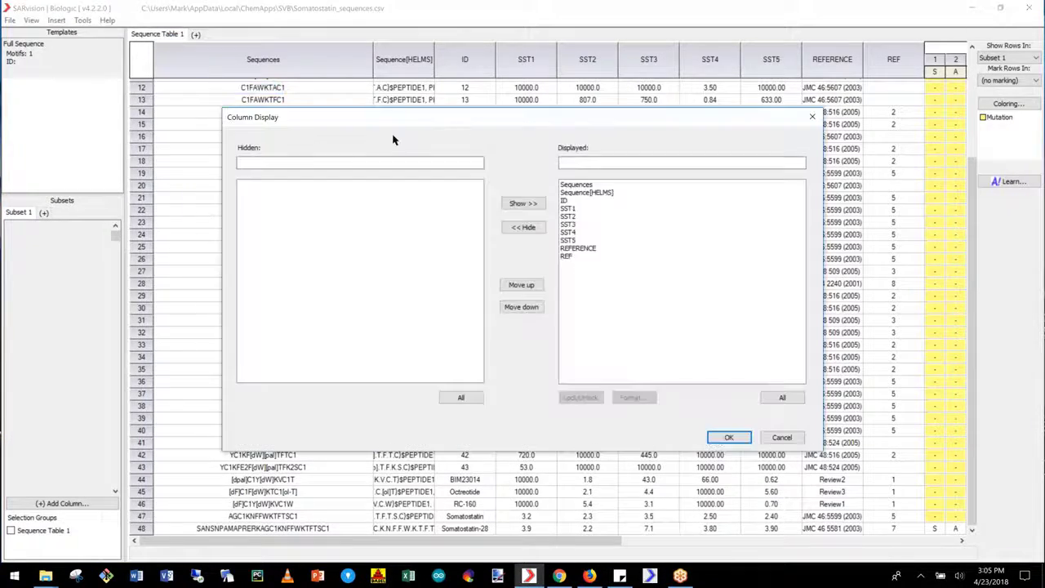
drag(448, 116, 397, 67)
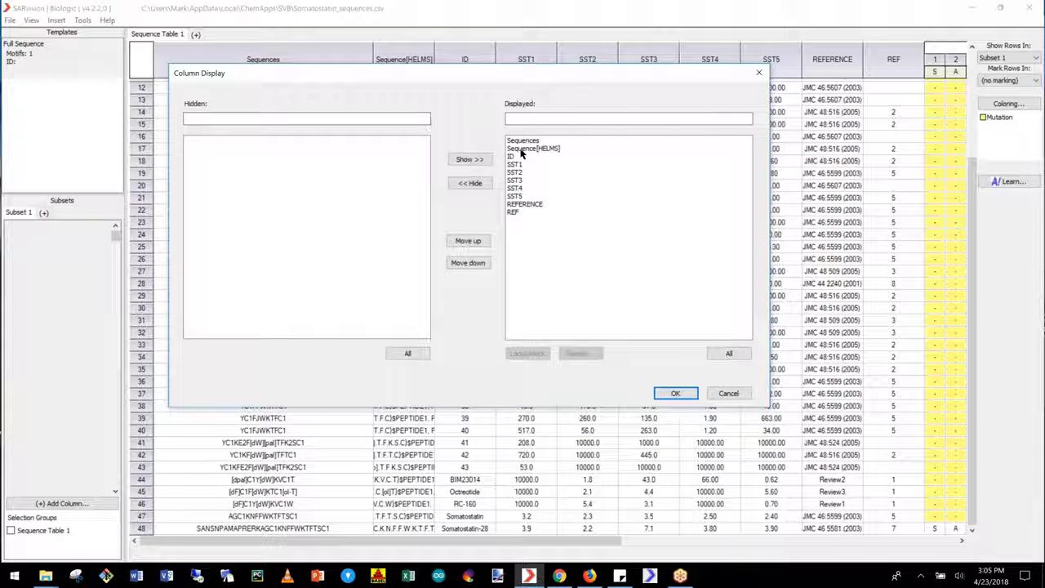
drag(531, 141, 527, 150)
click(470, 183)
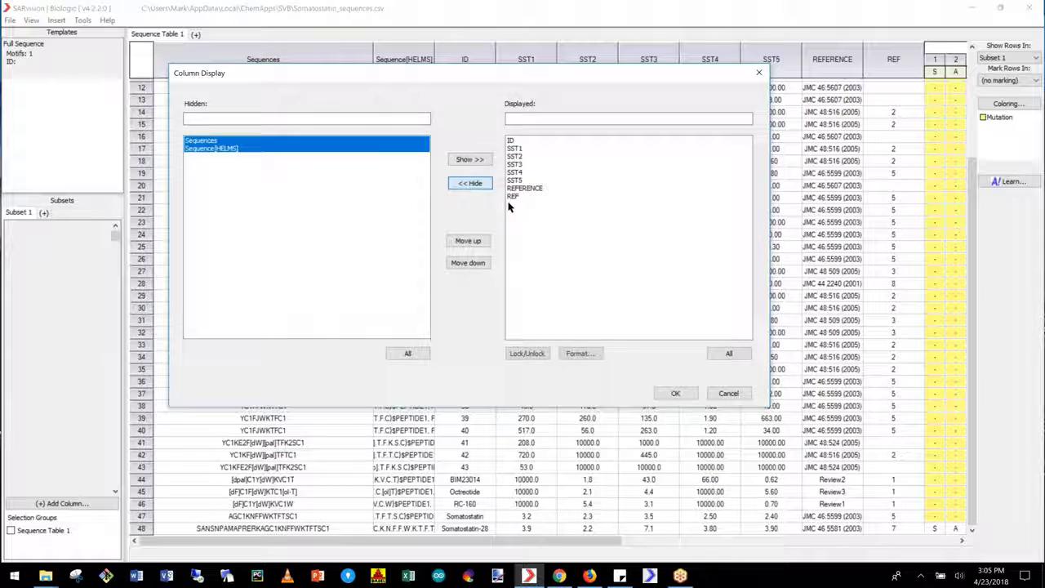
drag(515, 187, 481, 194)
click(478, 184)
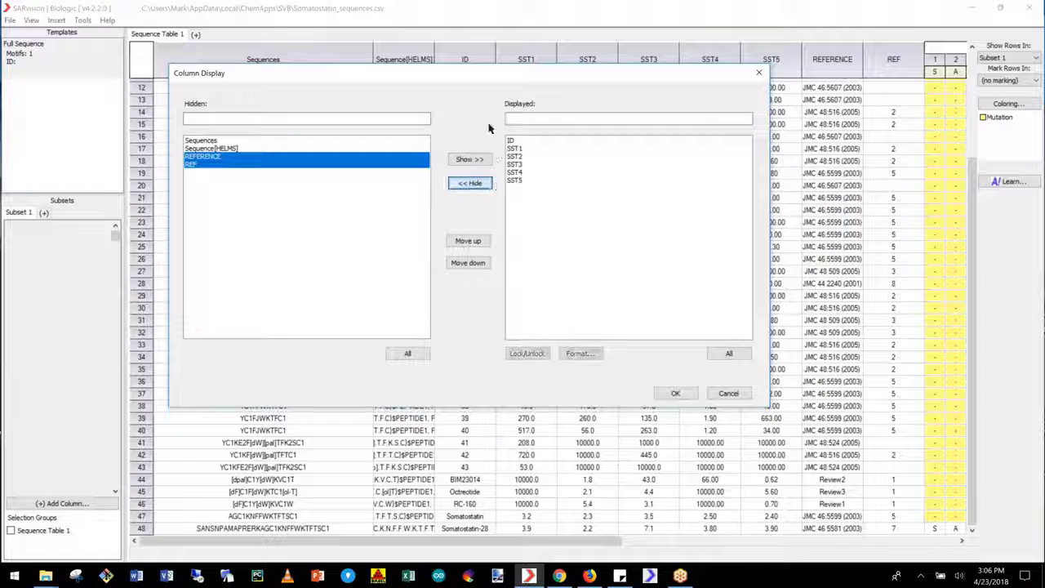
- Lock the ID and SST1 columns, apply the column display settings, and check the locked columns against the aligned positions
drag(447, 79, 461, 111)
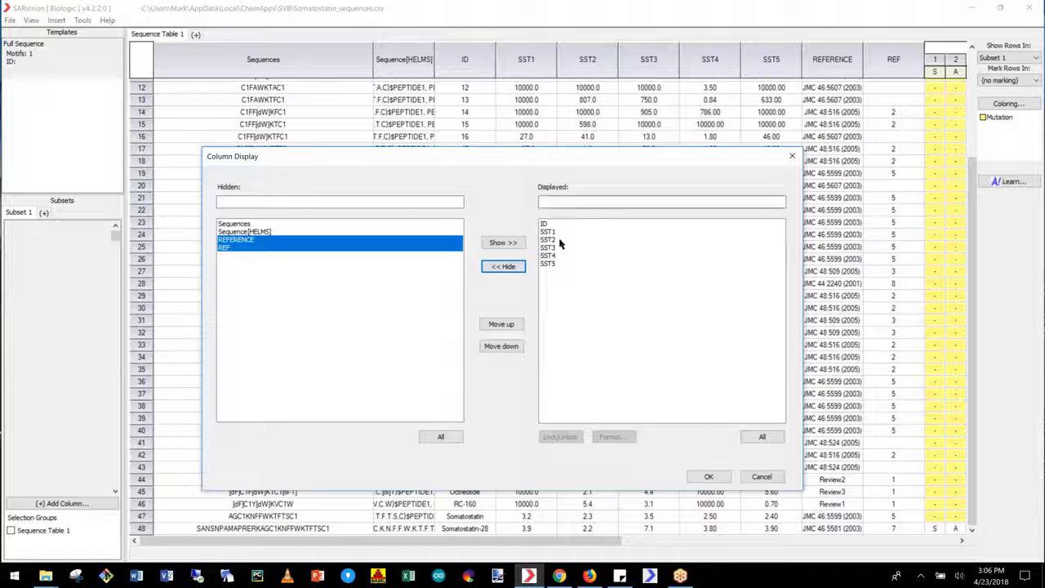
drag(544, 224, 548, 236)
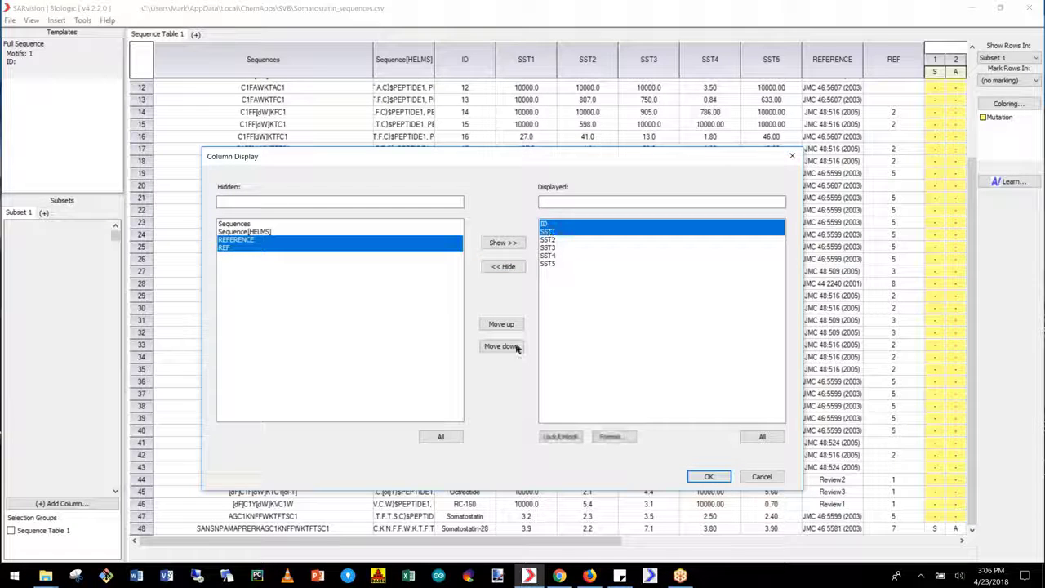
click(567, 437)
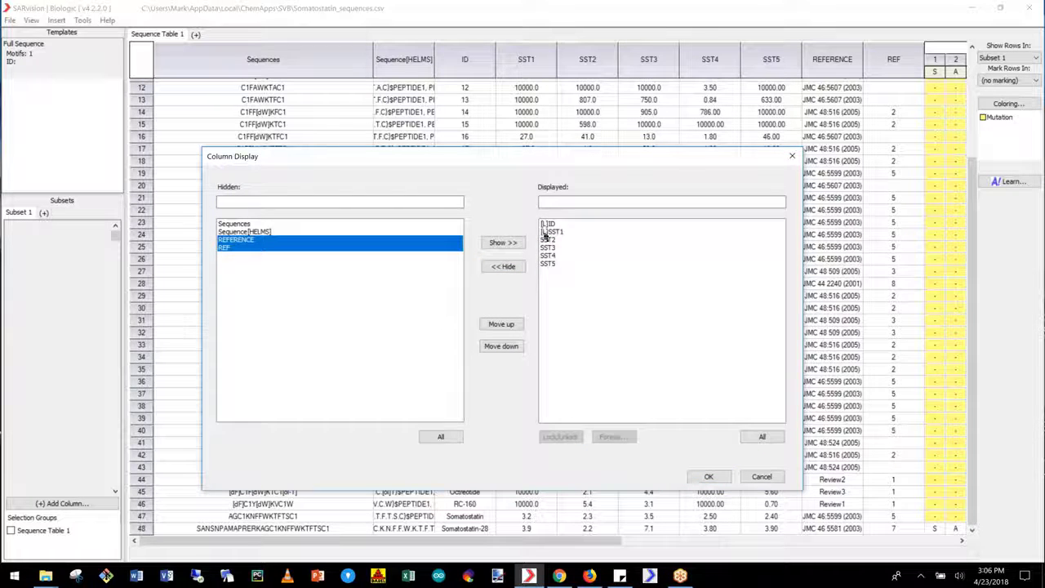
click(712, 477)
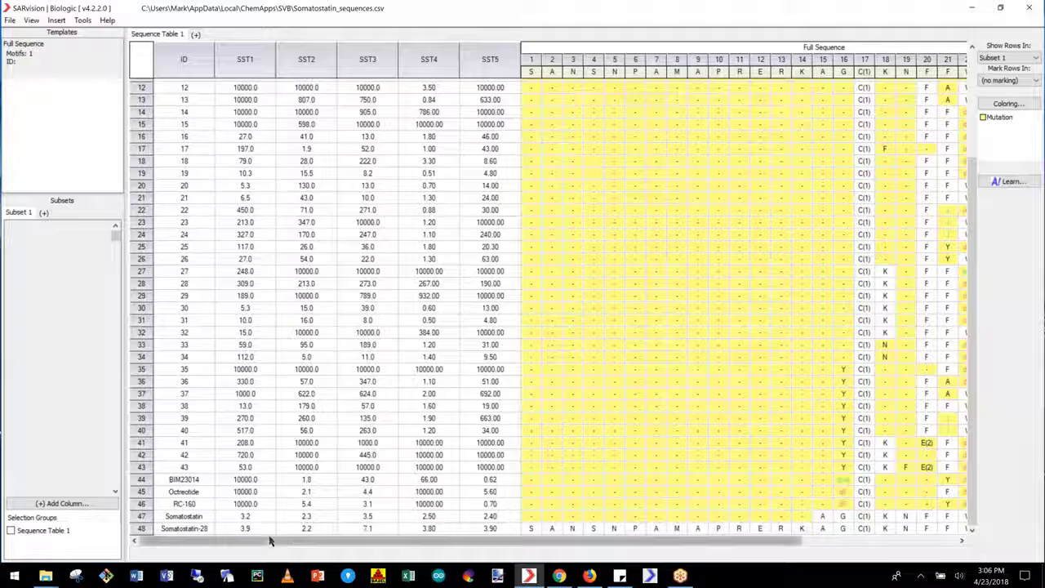
drag(285, 545, 449, 547)
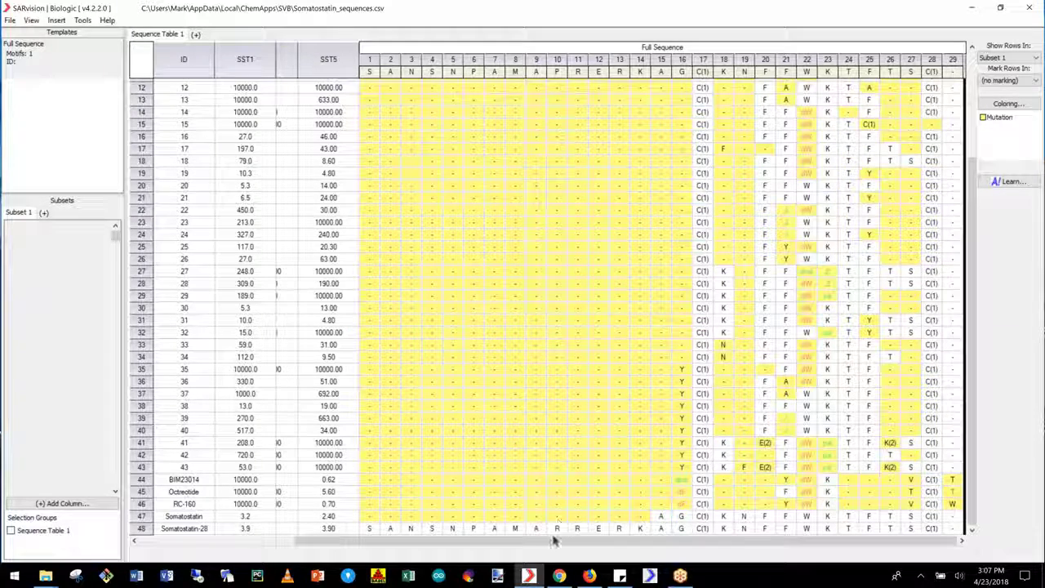
drag(542, 540, 376, 540)
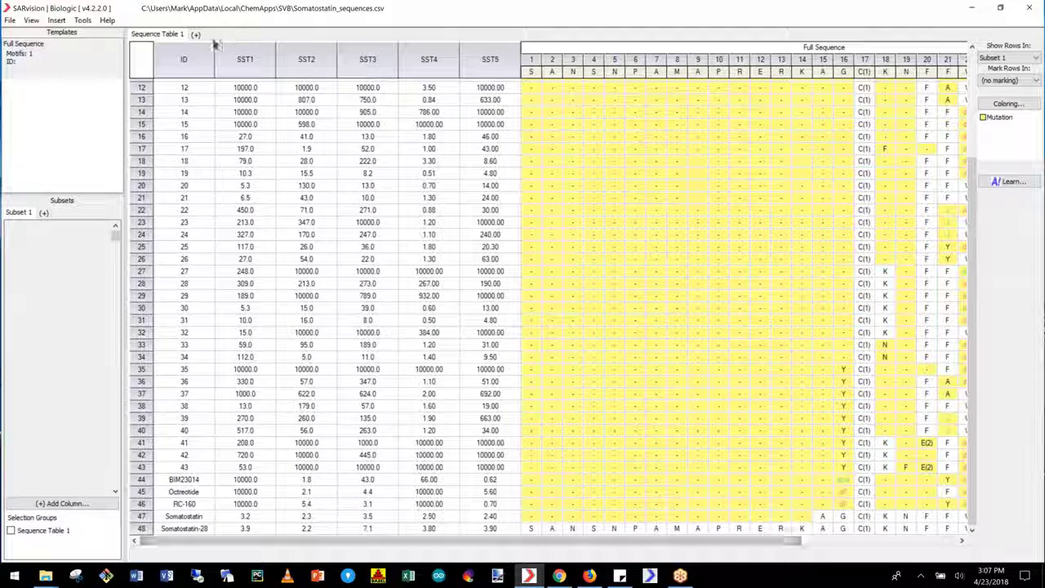
- Set up a heatmap on the SST1 column with a range from 0 to 100, shading from green to yellow
right_click(252, 70)
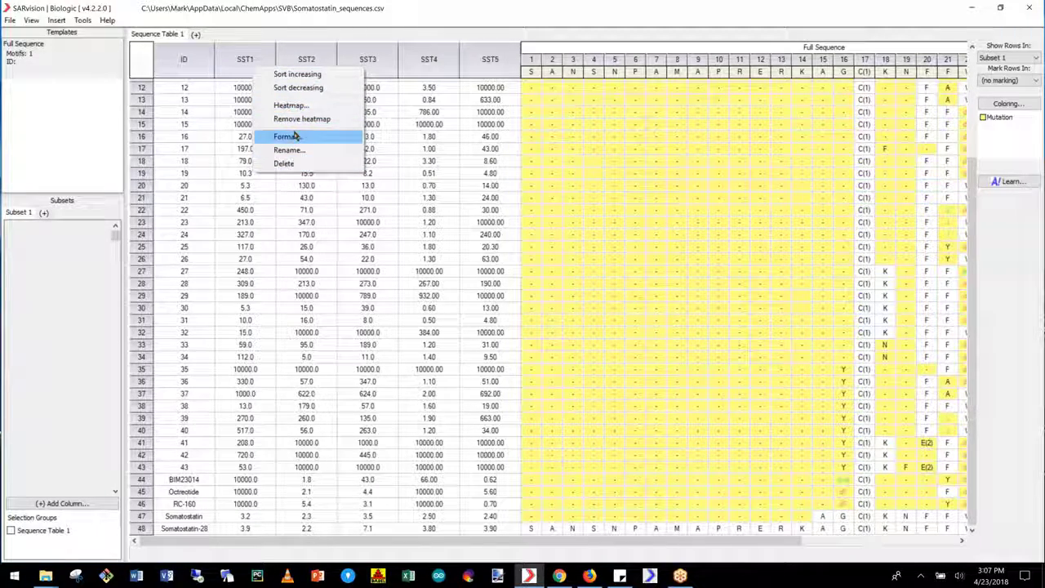
click(294, 106)
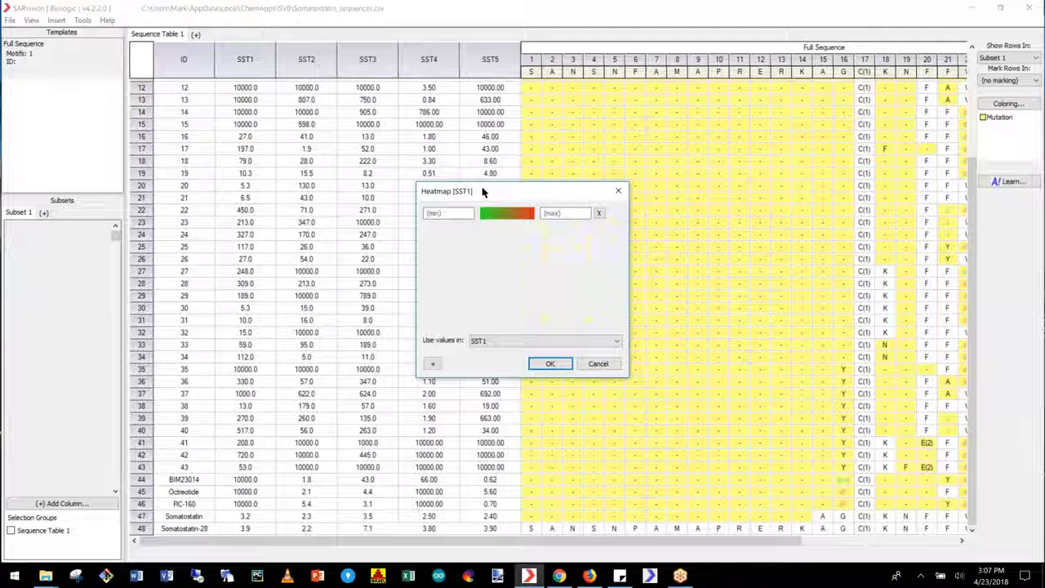
drag(483, 192, 367, 121)
click(359, 135)
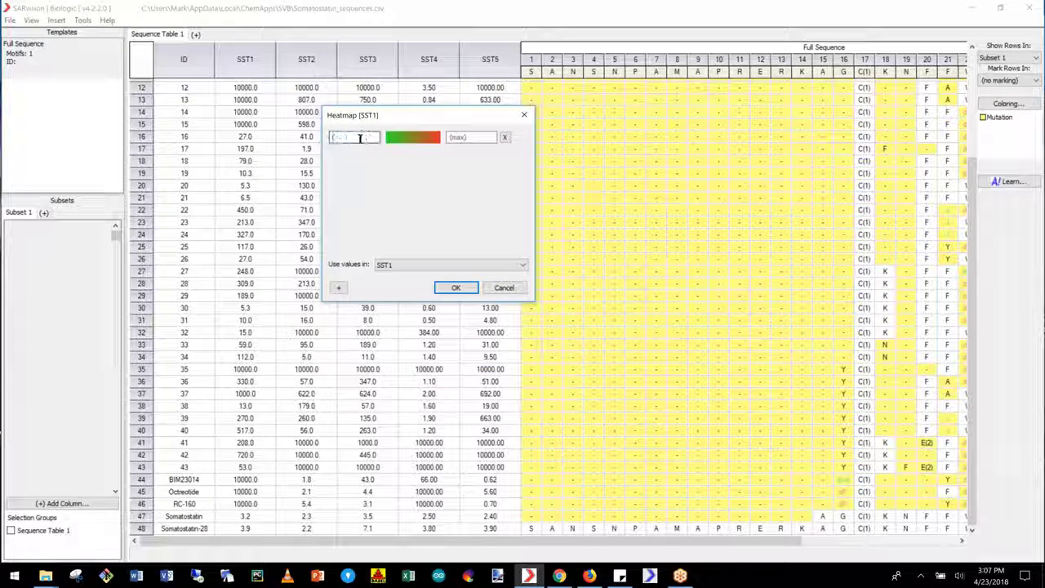
text(0)
key(Tab)
text(1)
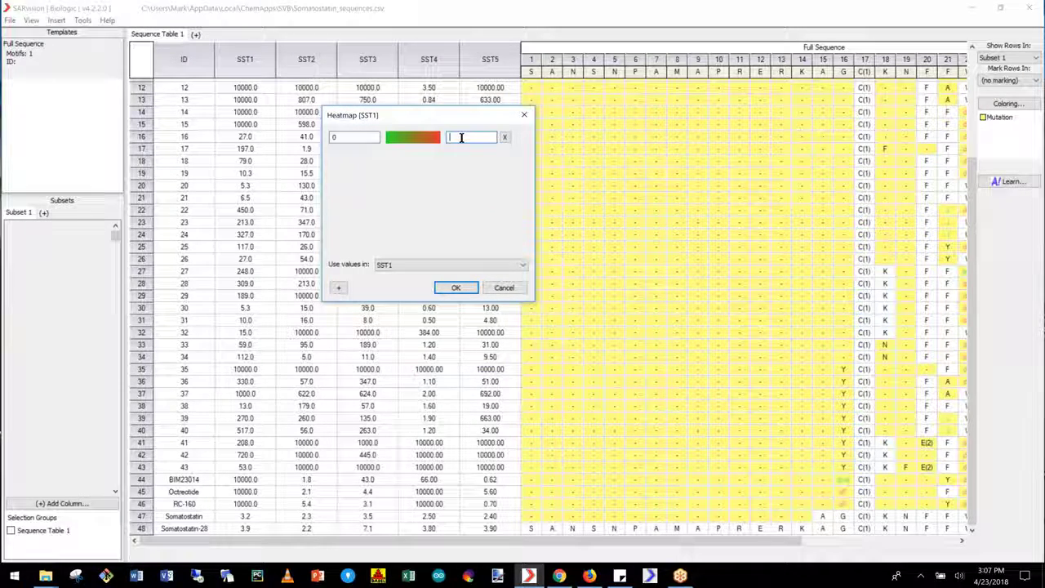
text(00)
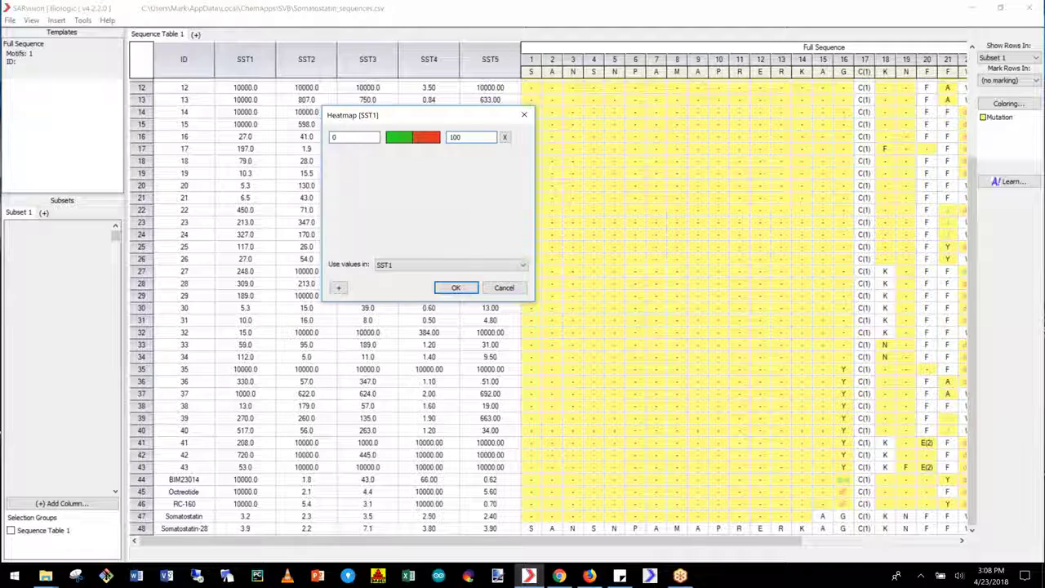
click(424, 139)
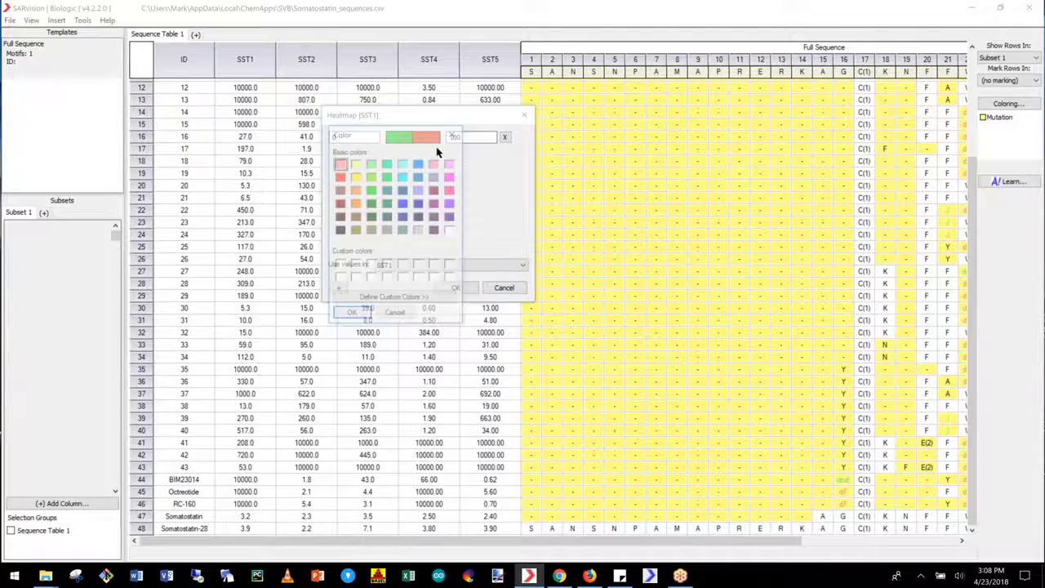
click(355, 163)
click(351, 313)
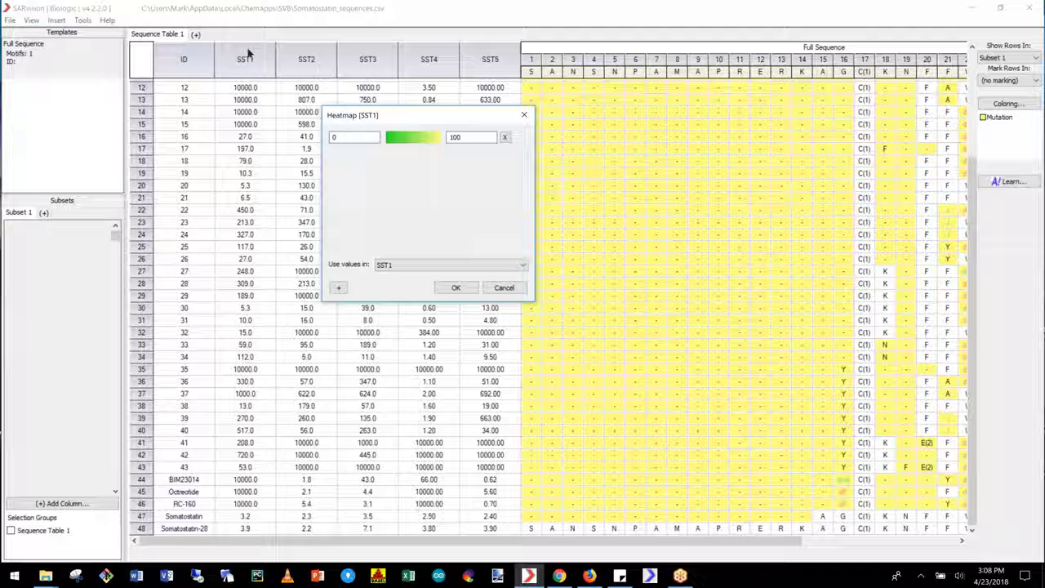
- Add a second SST1 heatmap range from 100 to 200, shading from yellow to red, and apply the heatmap
click(338, 287)
click(400, 156)
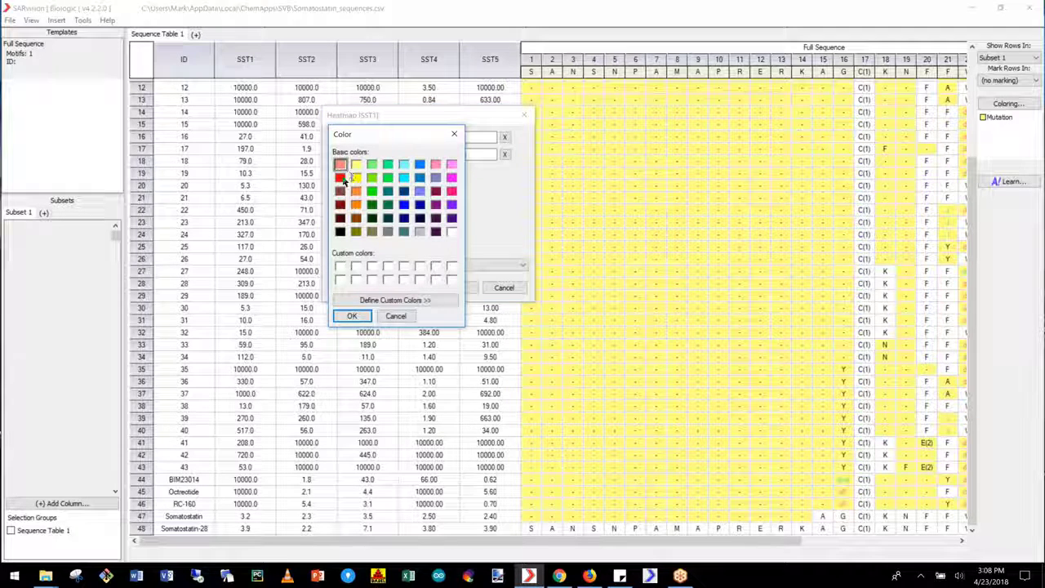
click(340, 177)
click(352, 316)
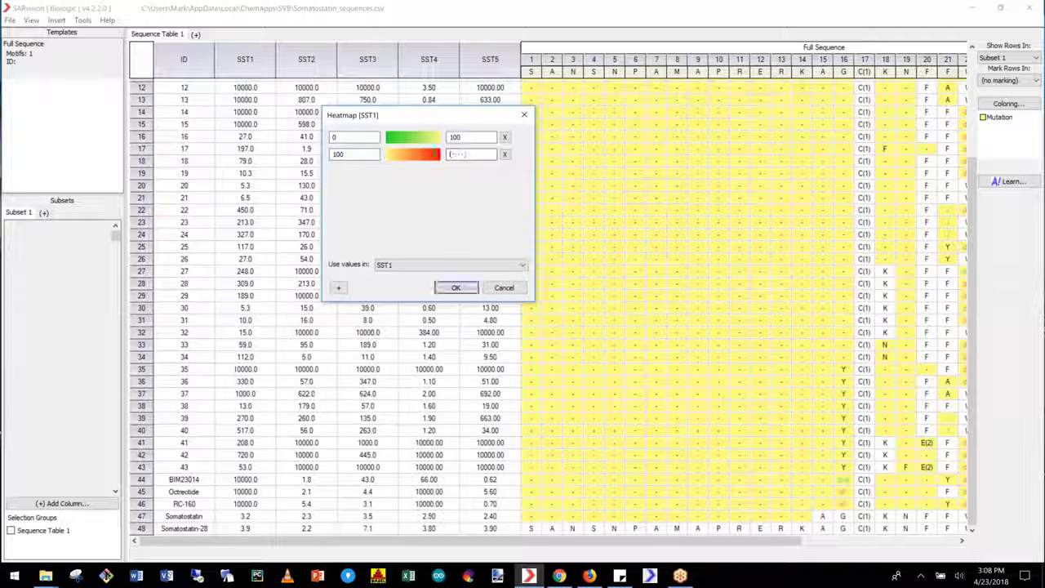
text(00)
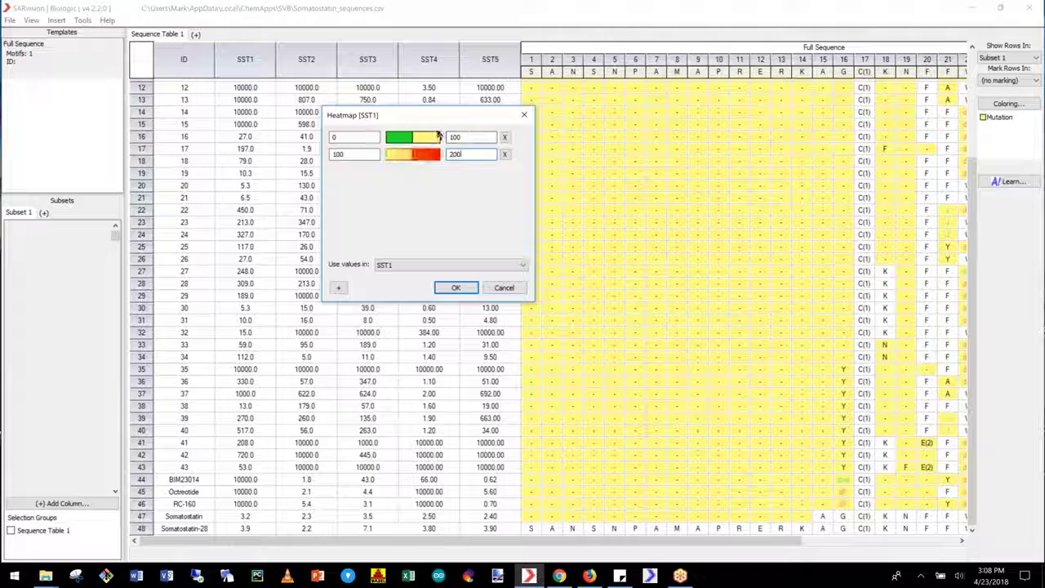
click(452, 288)
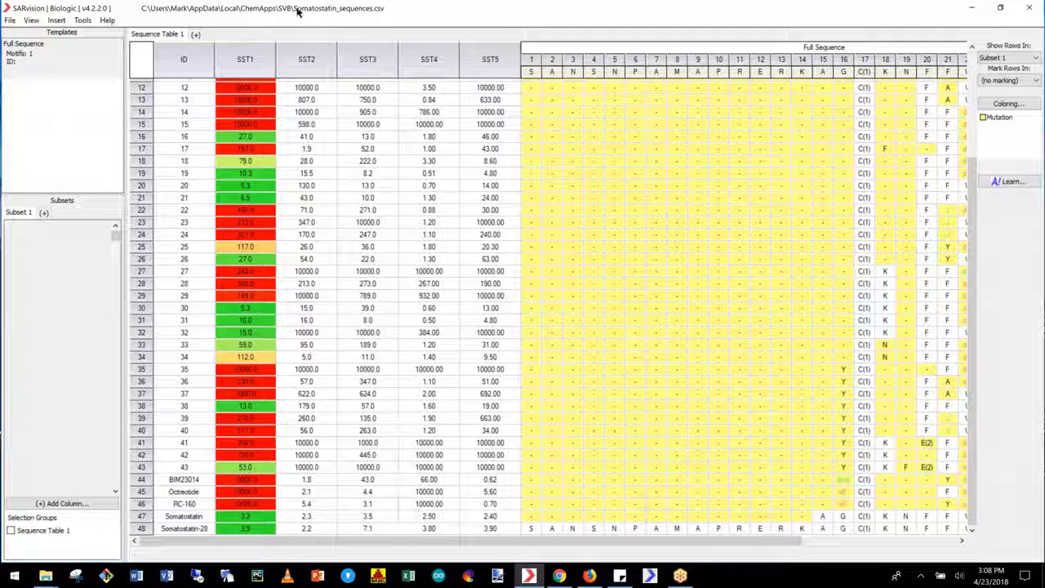
- Sort the sequence table by SST1 in increasing order
right_click(226, 68)
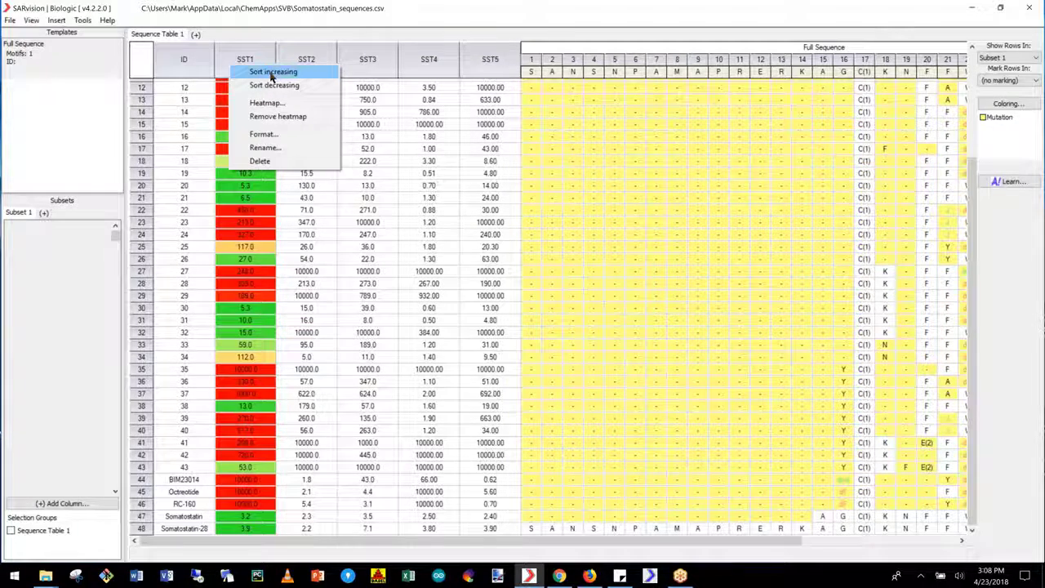
click(273, 72)
scroll(308, 59, up, 3)
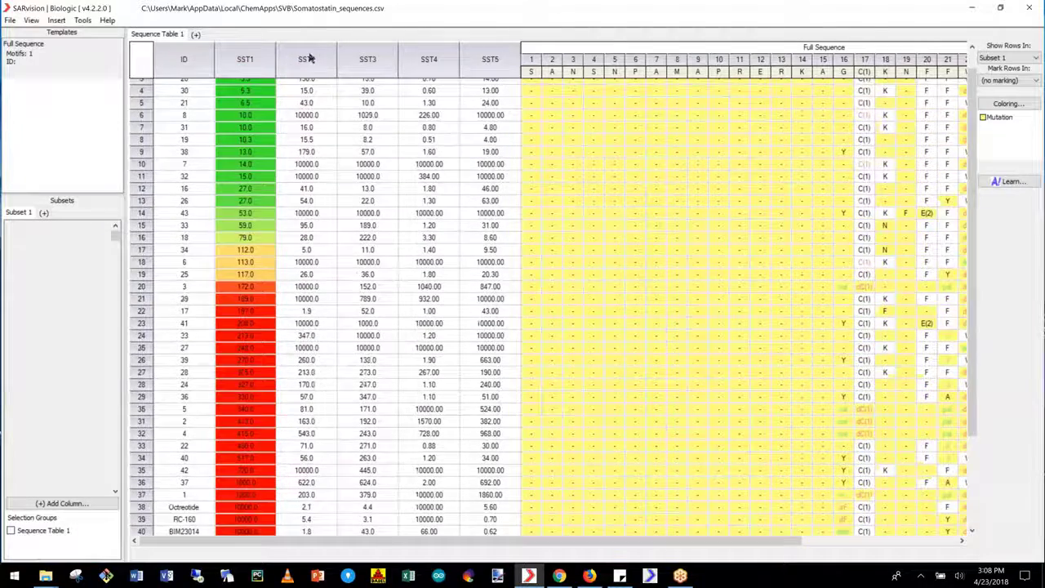
scroll(307, 59, up, 1)
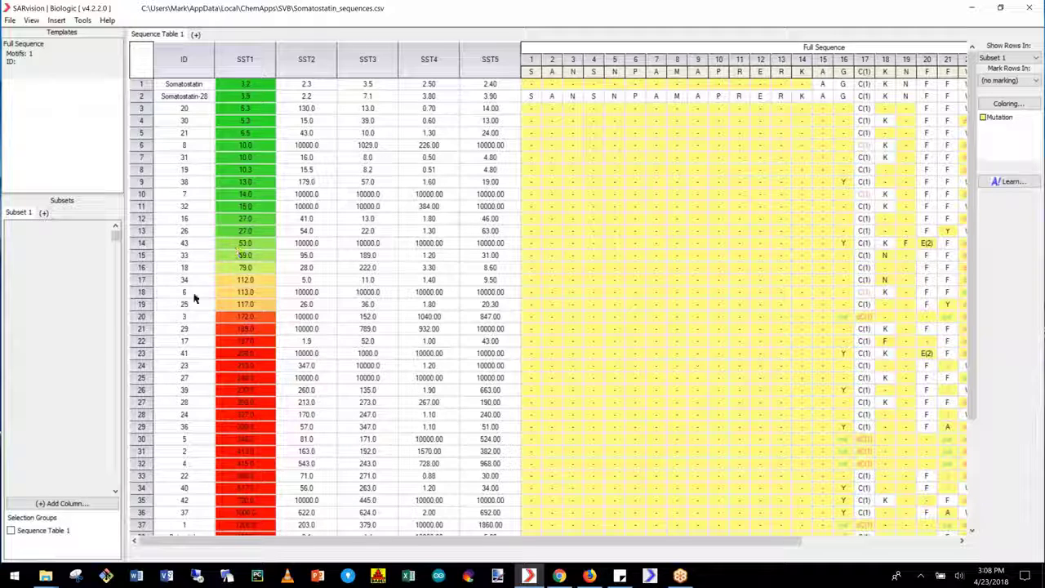
- Add an SST1 filter to Subset 1 and try the ranges 3.2 to 197, 3.2 to 172 and 189 to 10000
click(94, 504)
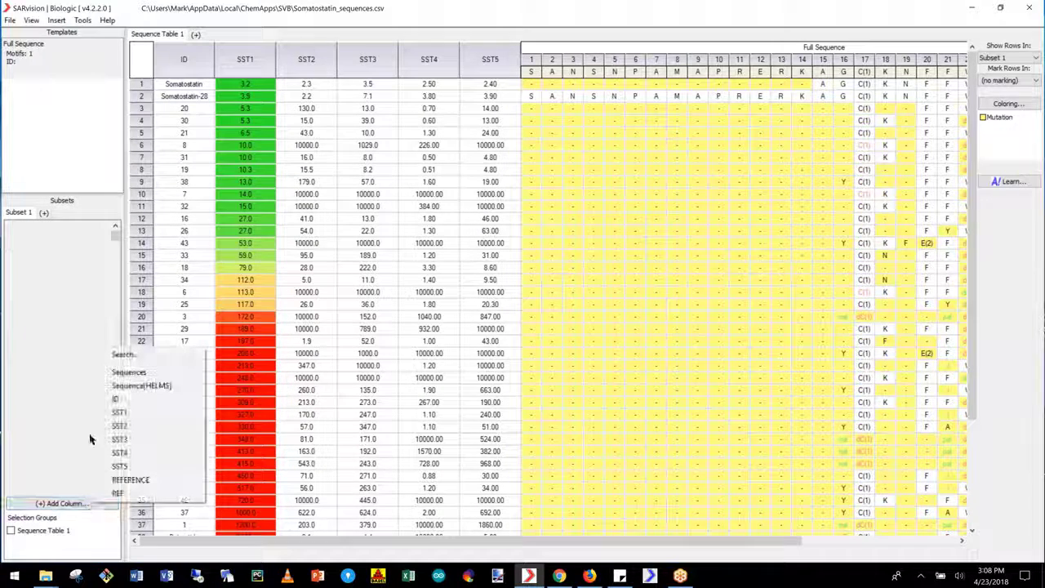
click(140, 417)
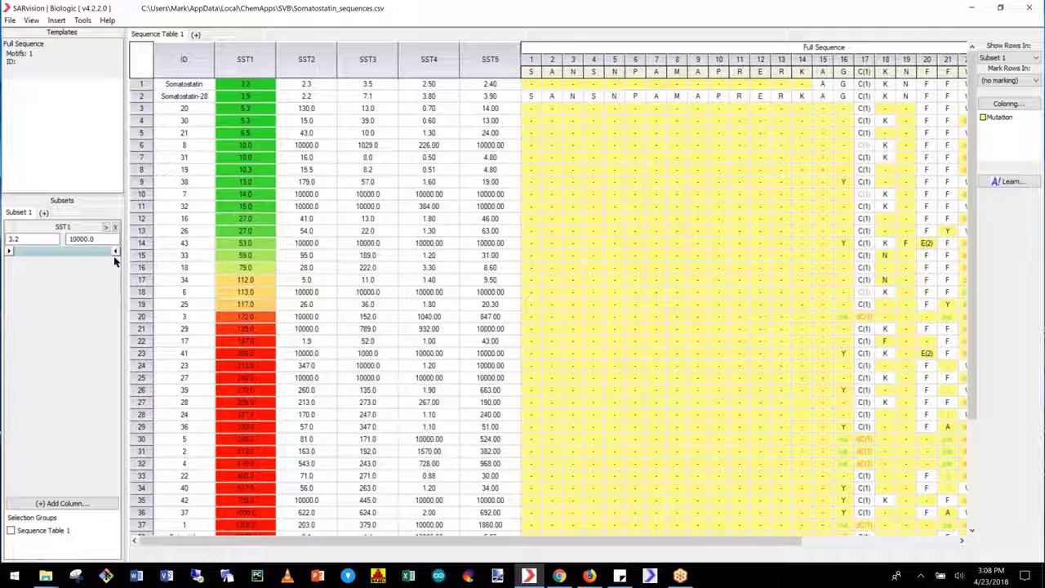
drag(114, 256, 71, 251)
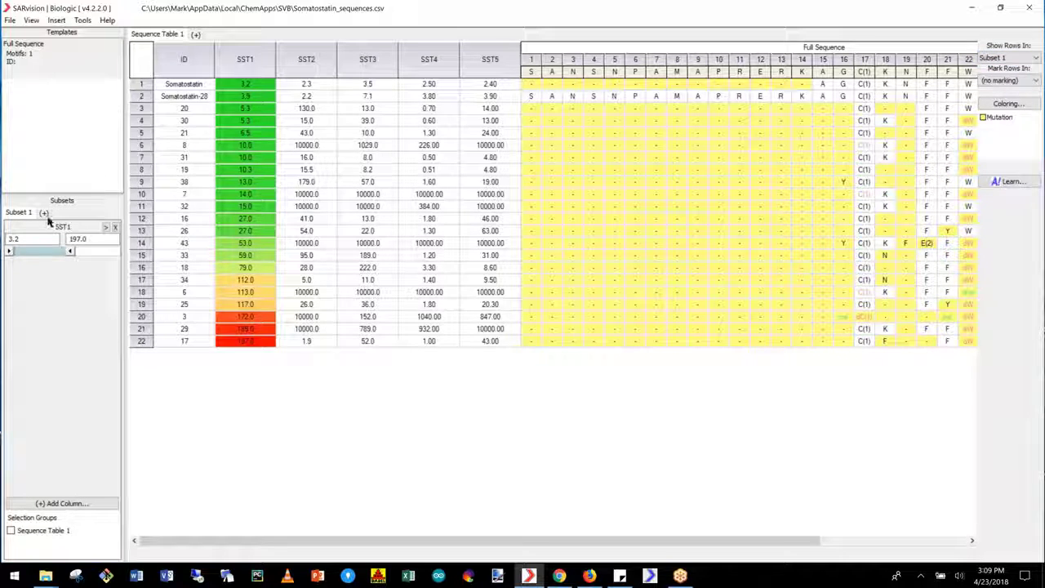
mouse_move(71, 251)
mouse_down()
mouse_move(109, 253)
mouse_move(64, 252)
mouse_up()
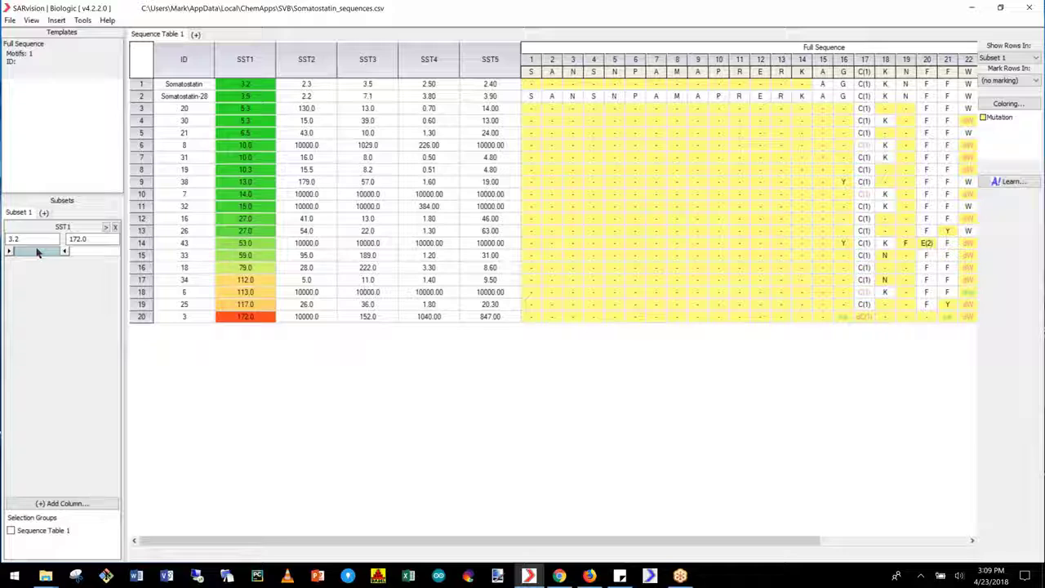
drag(42, 251, 98, 251)
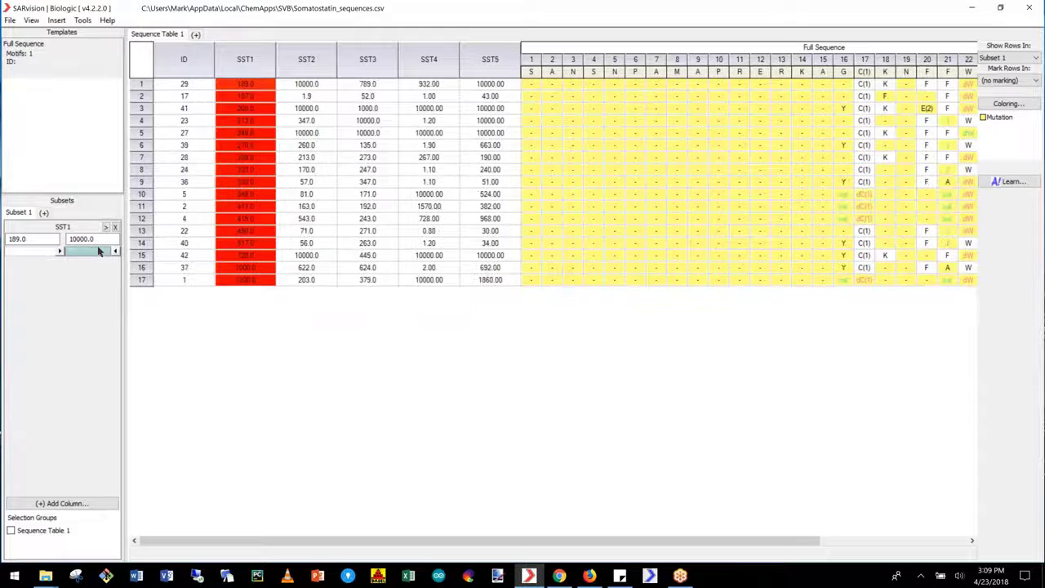
- Add an SST2 filter to Subset 1, limiting SST1 to 3.2–172 and SST2 to 170–10000
click(85, 504)
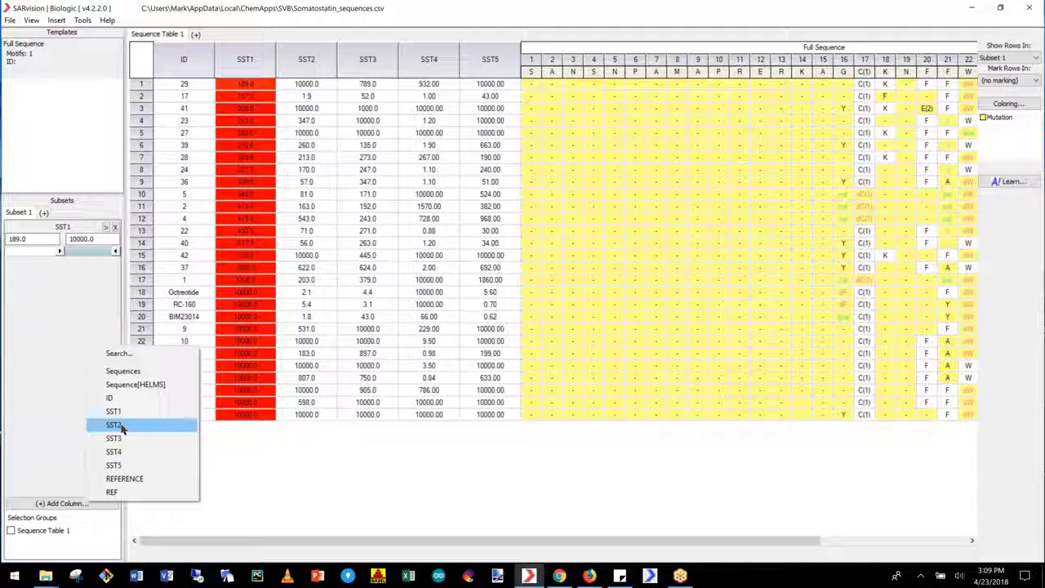
click(119, 425)
drag(74, 251, 27, 255)
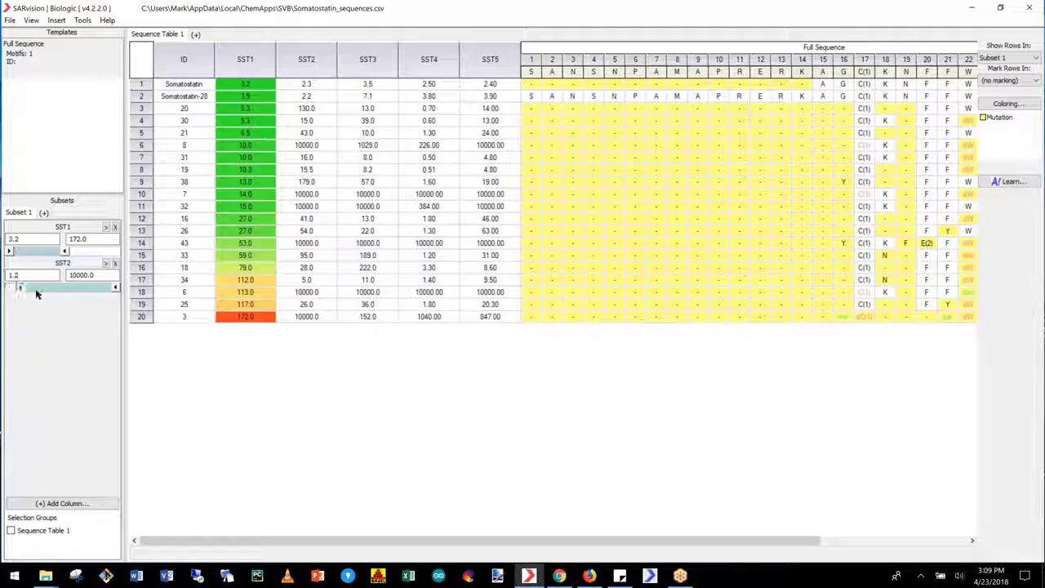
drag(37, 293, 76, 292)
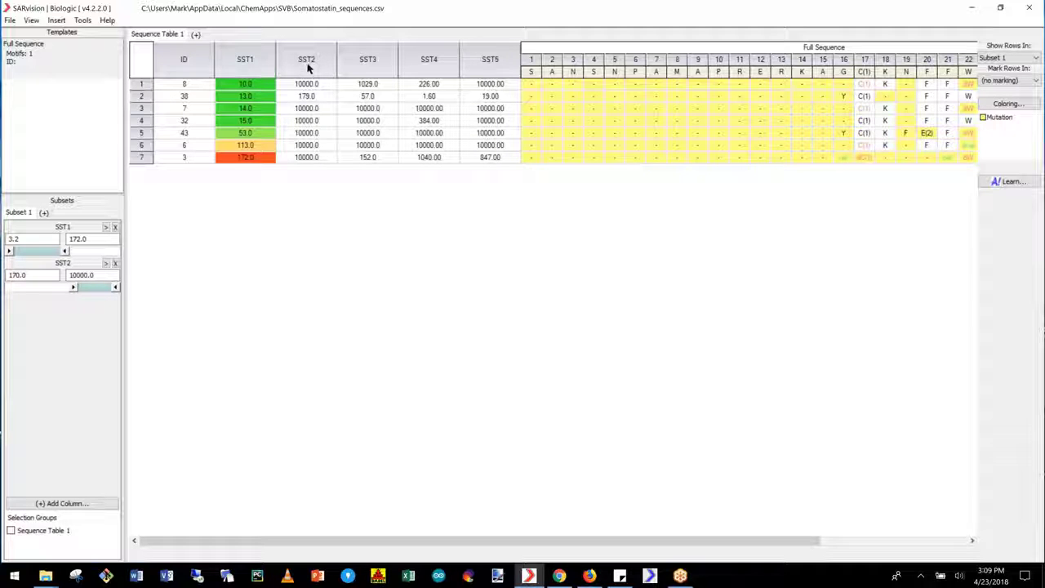
- Reset the SST1 and SST2 filters to their full ranges
double_click(91, 288)
double_click(45, 252)
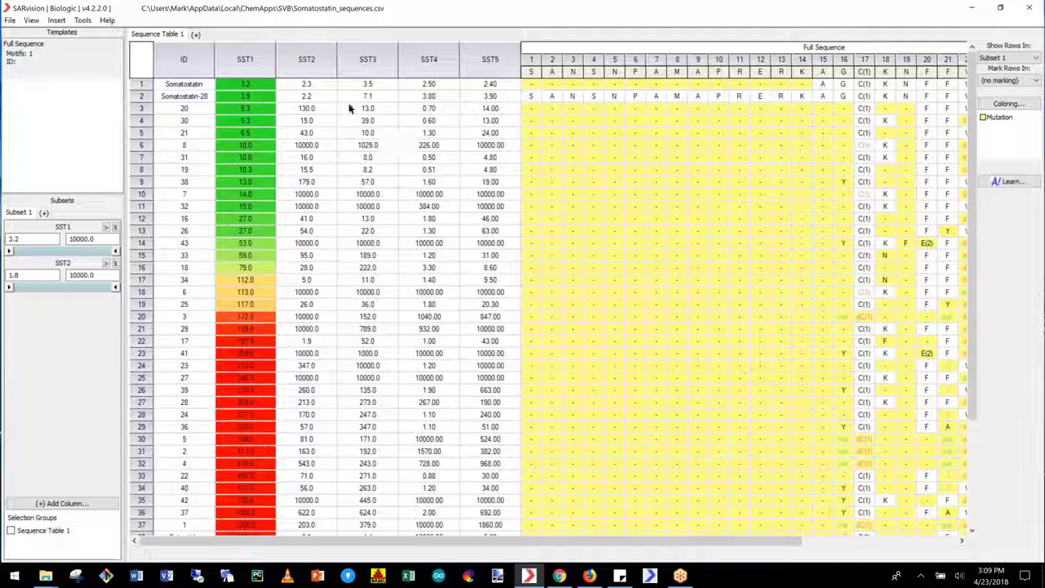
- Add a dendrogram view of the somatostatin sequences
click(194, 36)
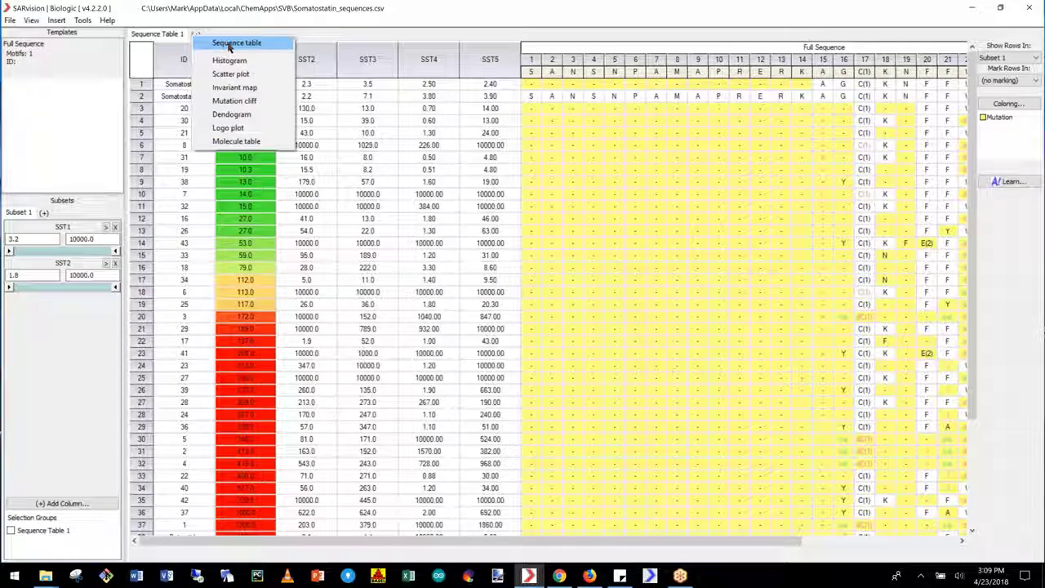
click(253, 116)
scroll(247, 227, down, 4)
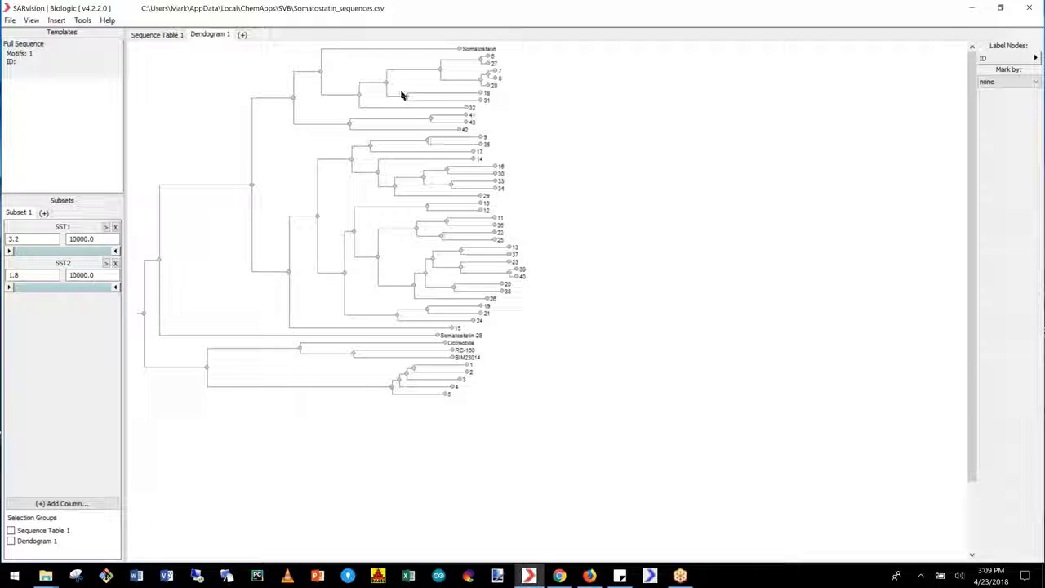
- Add a logo plot view of the sequences and filter it by Subset 1
click(243, 35)
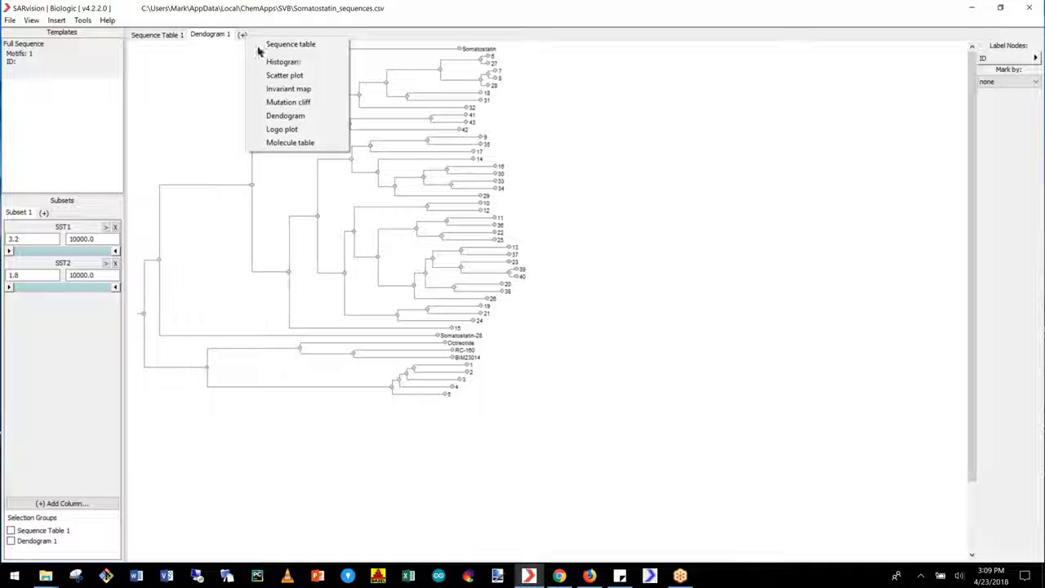
click(304, 129)
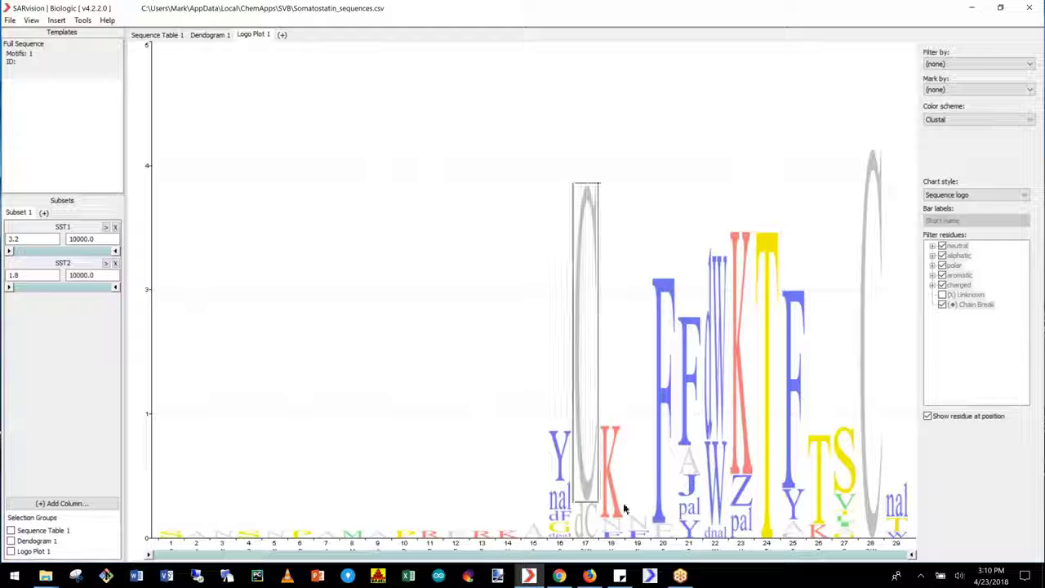
click(980, 64)
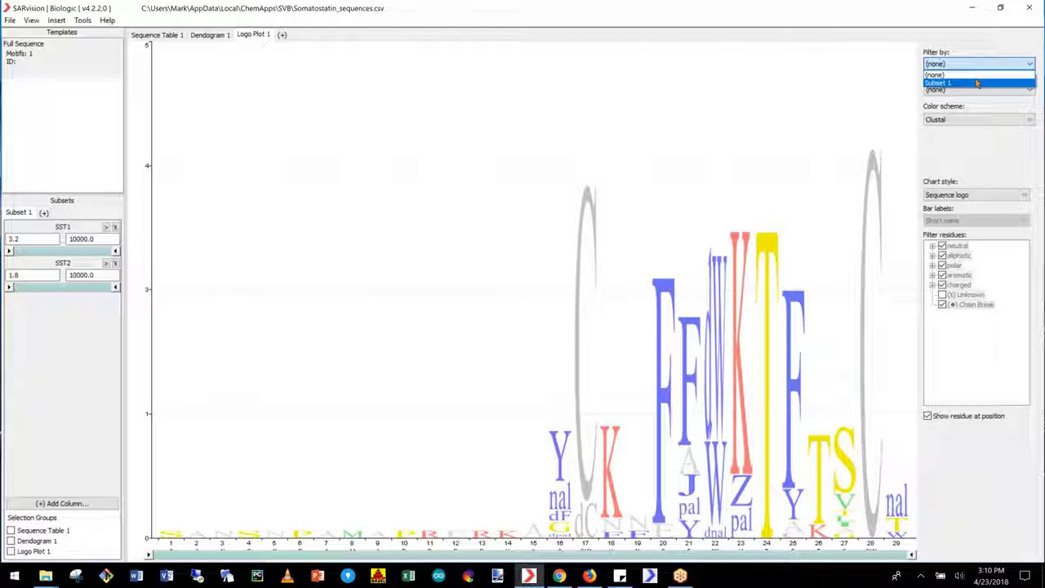
click(976, 84)
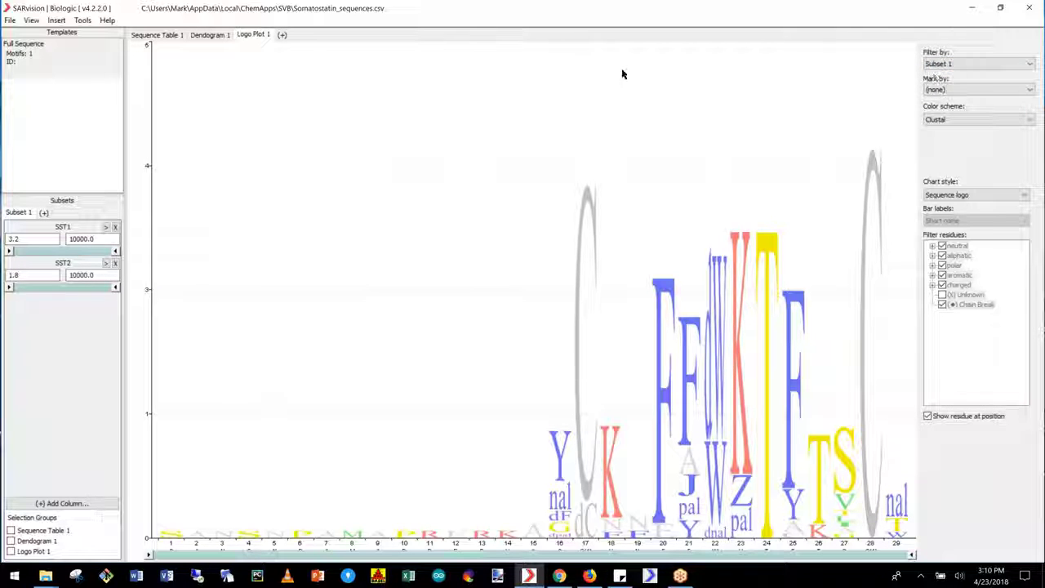
- Restrict Subset 1's SST1 range to 3.2–10 and subsequently 450–10000, and examine the latter range's residues up to position 29 in Sequence Table 1
drag(115, 252, 33, 253)
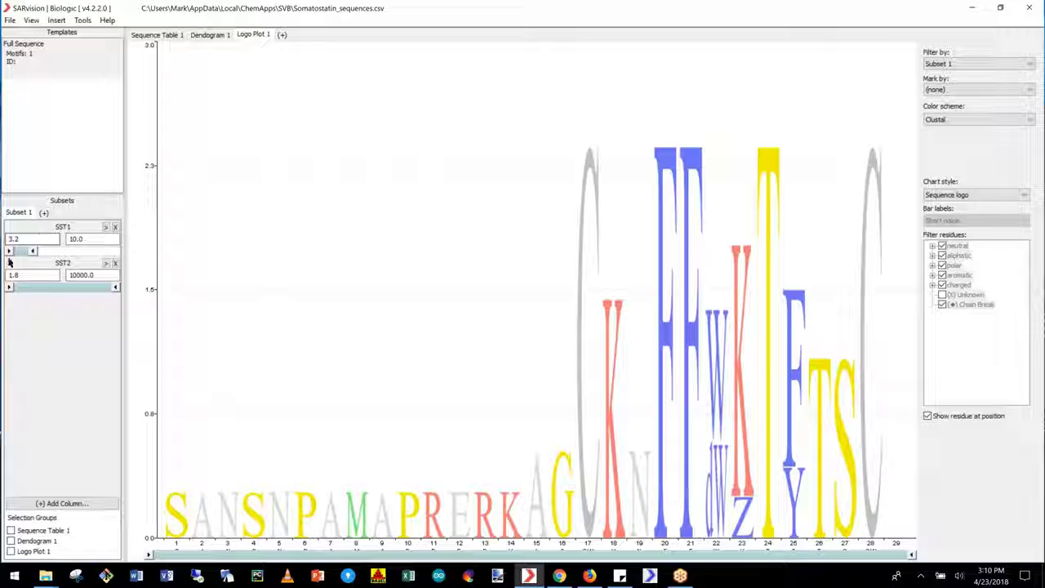
drag(9, 258, 122, 253)
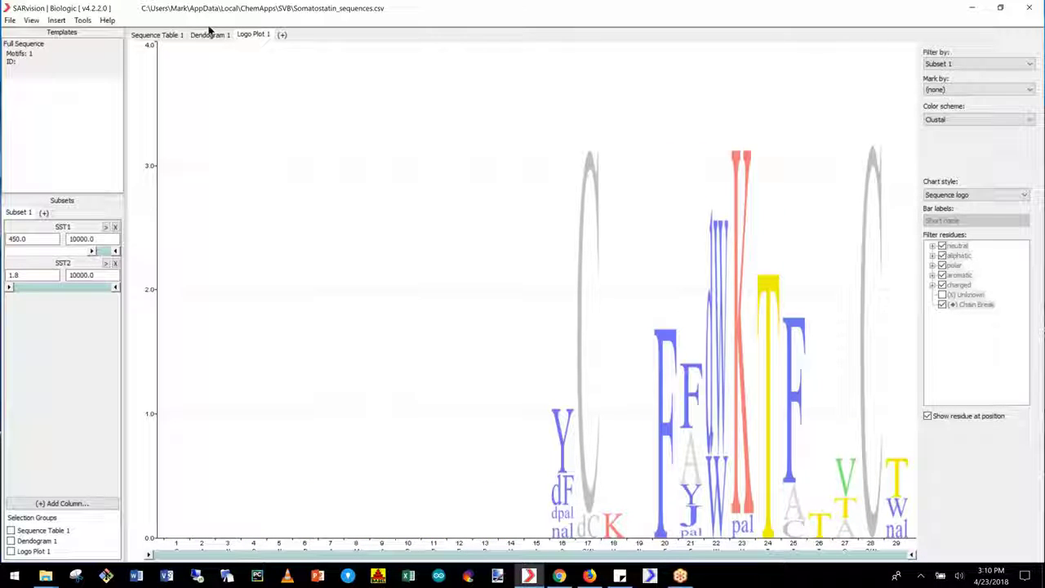
click(163, 35)
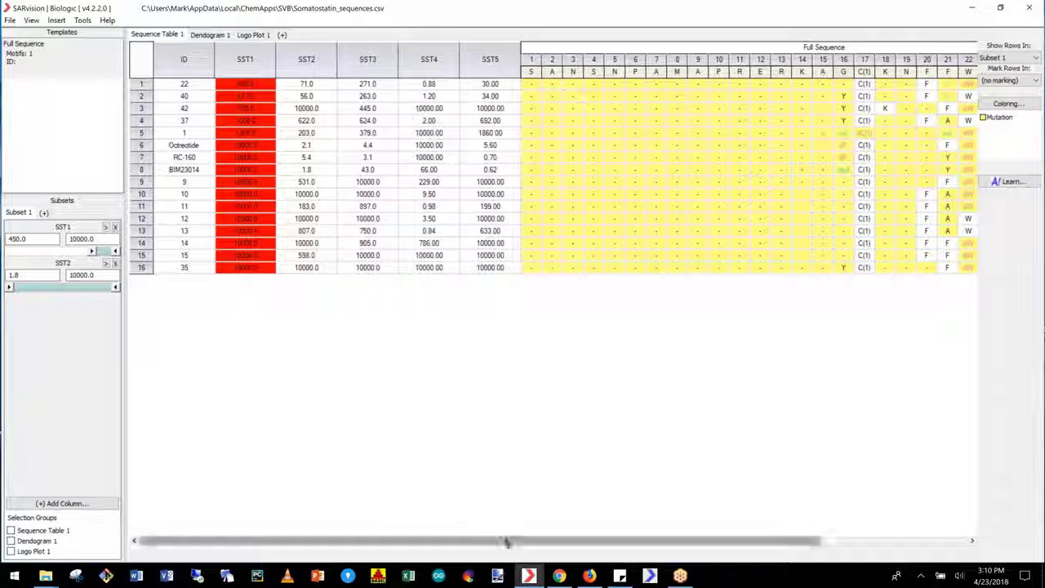
drag(506, 541, 756, 511)
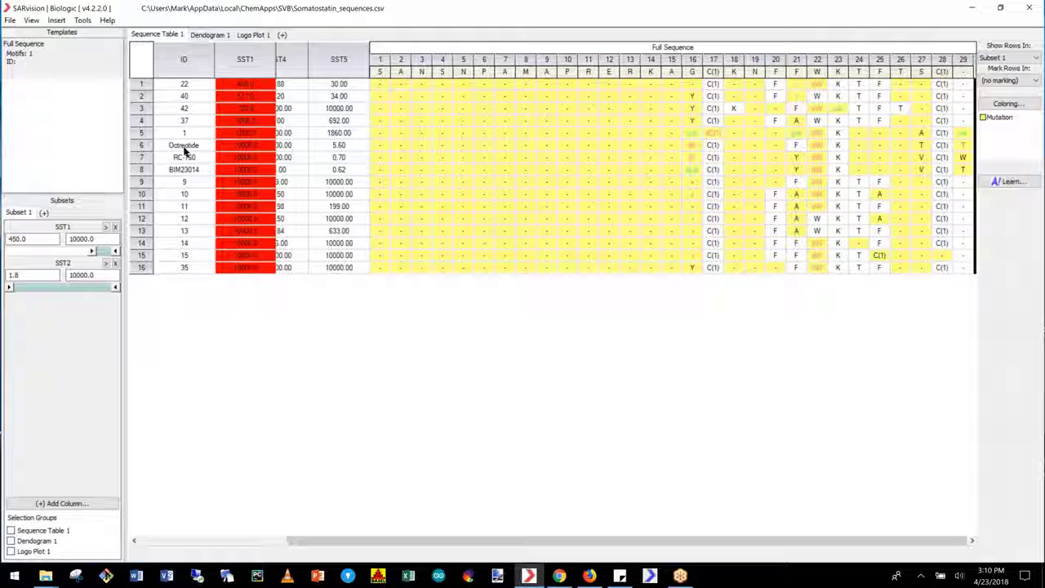